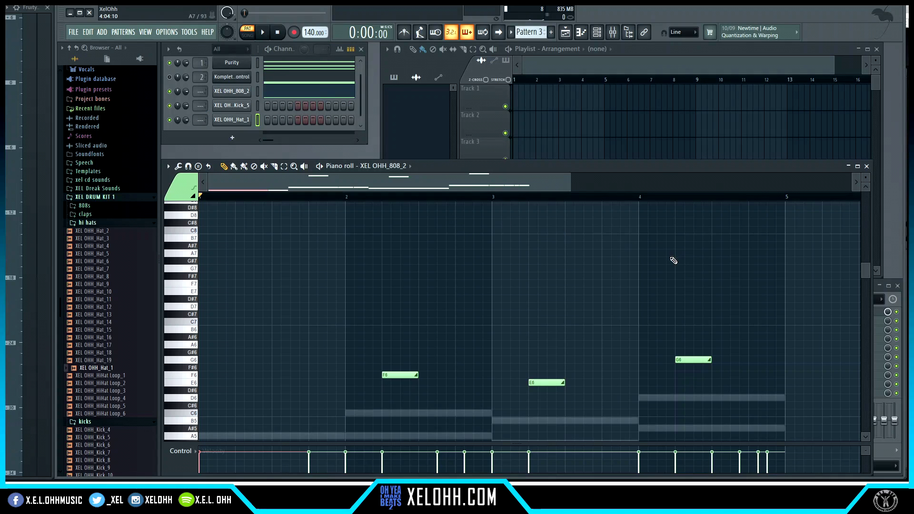
# Check the Purity instrument in FL Studio and Cakewalk, and close its plugin window.
pyautogui.click(232, 65)
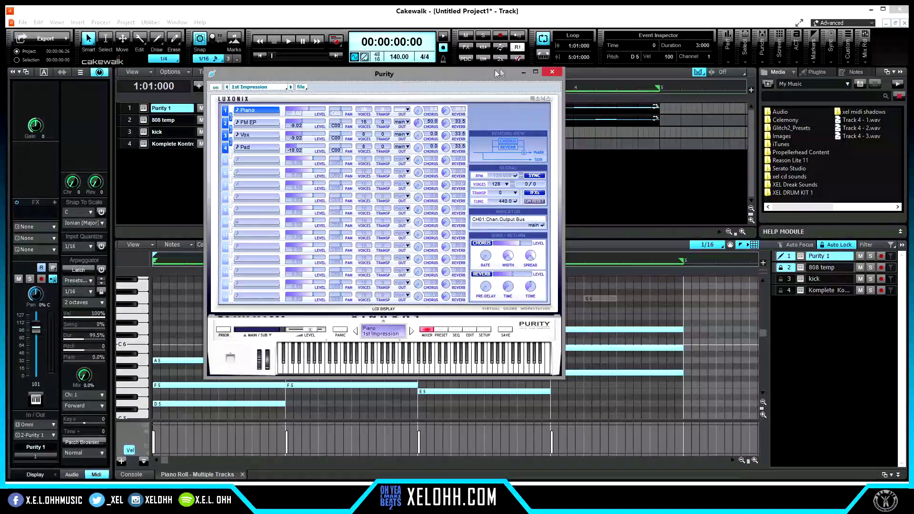
pyautogui.click(548, 71)
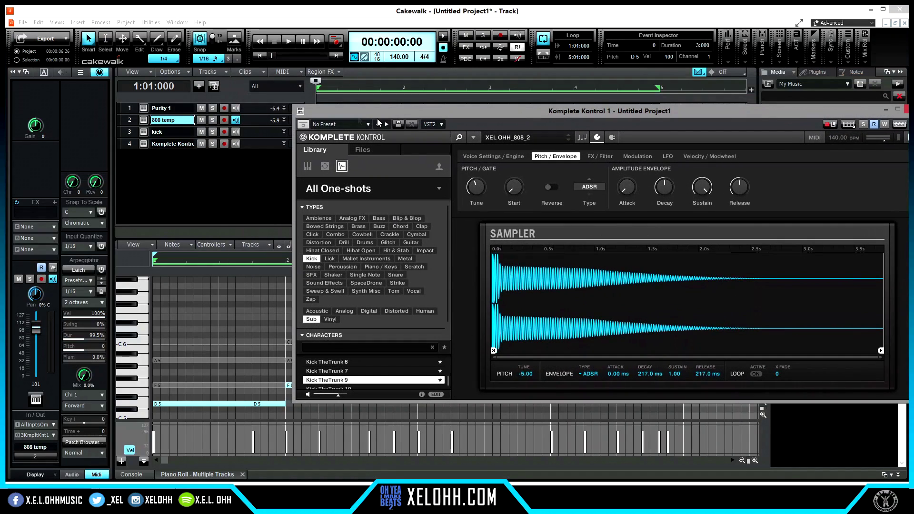
# Enlarge the 808 temp track to reveal its effects bin and move the Komplete Kontrol window aside.
pyautogui.moveTo(249, 126); pyautogui.dragTo(248, 179)
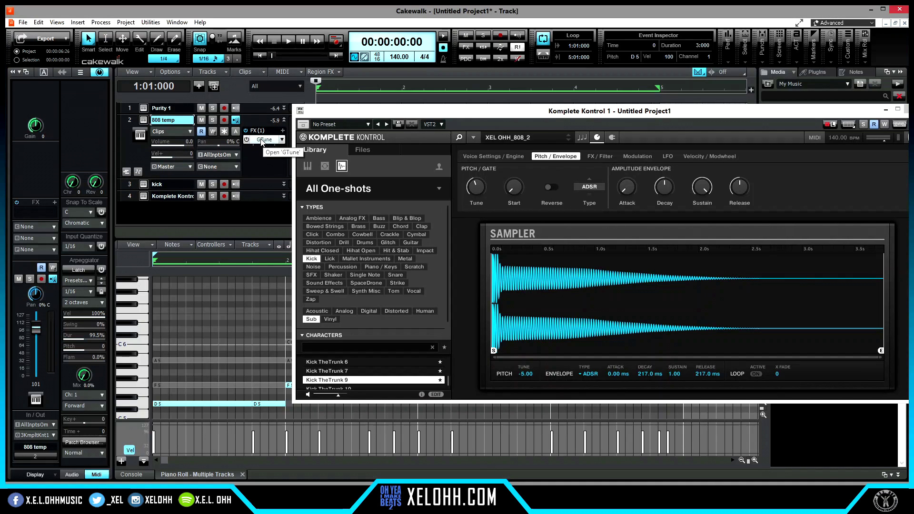
pyautogui.moveTo(517, 116); pyautogui.dragTo(407, 94)
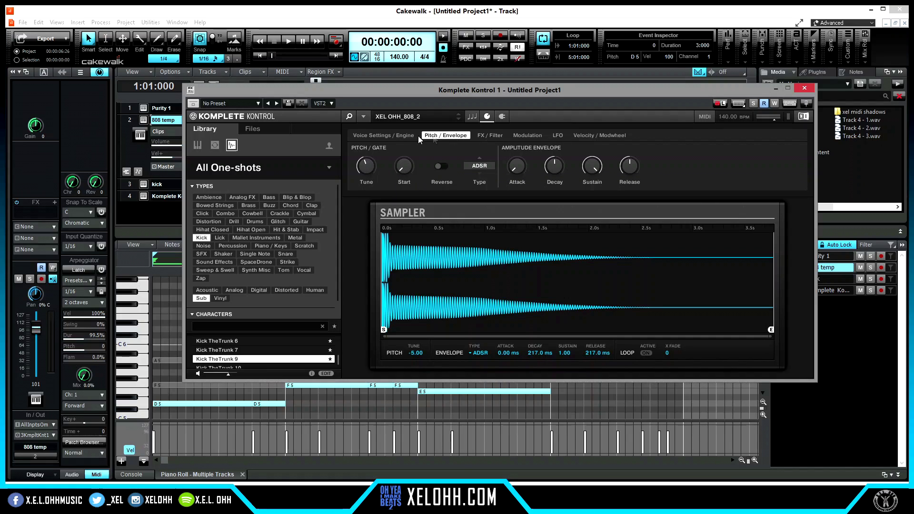
# Show the 808 sampler's Voice Settings / Engine page and examine its Polyphony mode, glide and Pitchbend controls.
pyautogui.click(379, 136)
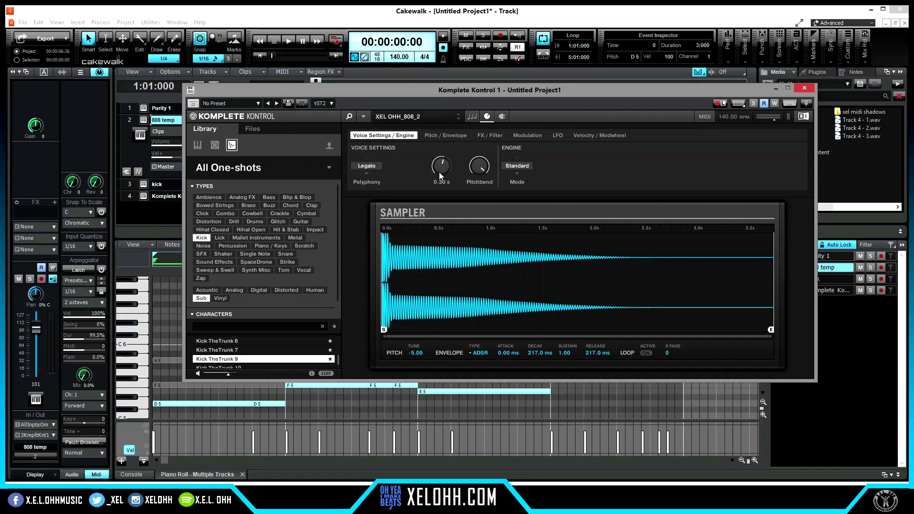
pyautogui.click(366, 172)
pyautogui.doubleClick(363, 162)
pyautogui.moveTo(367, 157); pyautogui.dragTo(370, 167)
pyautogui.moveTo(446, 163)
pyautogui.moveTo(482, 170)
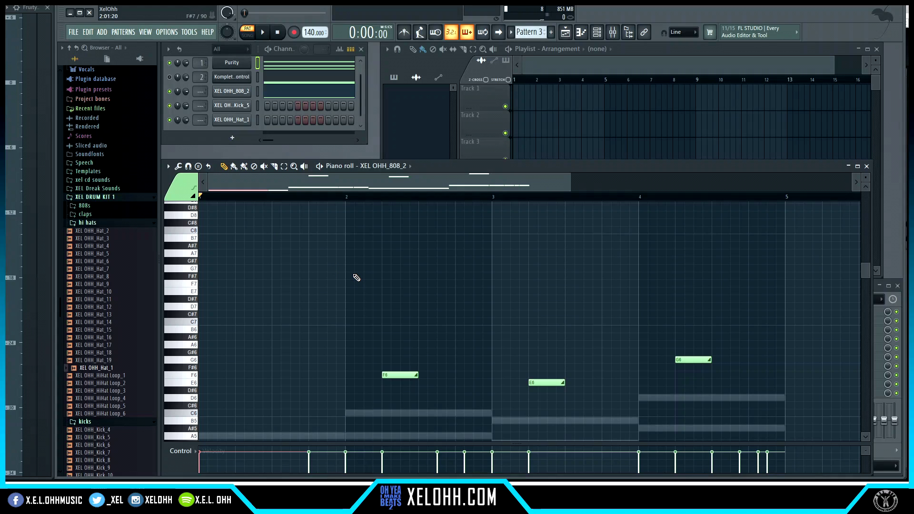
# Switch to FL Studio, look over the XEL OHH_808_2 channel's options, and return to its piano roll.
pyautogui.rightClick(239, 95)
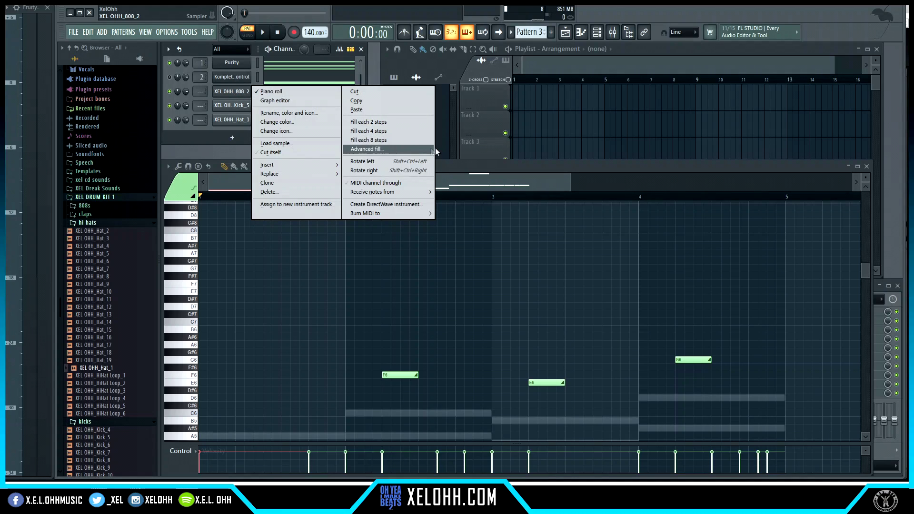
pyautogui.click(482, 166)
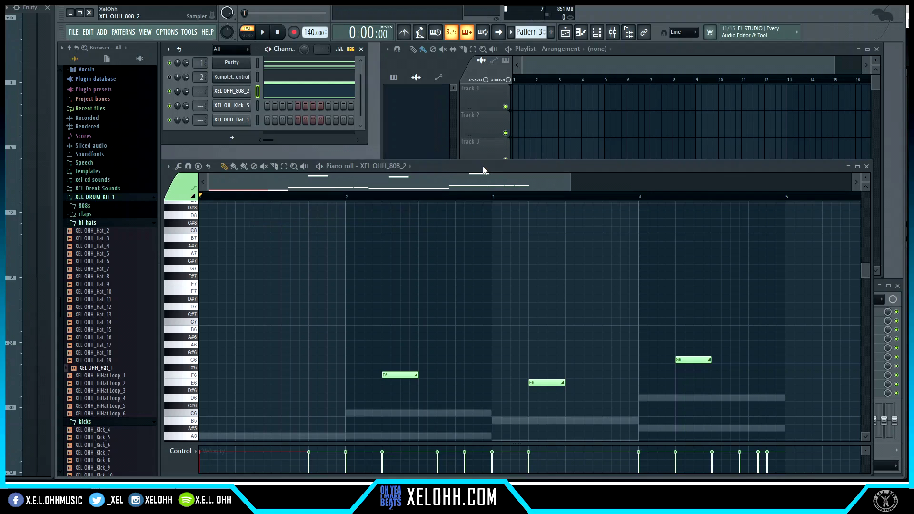
pyautogui.click(302, 97)
pyautogui.click(301, 96)
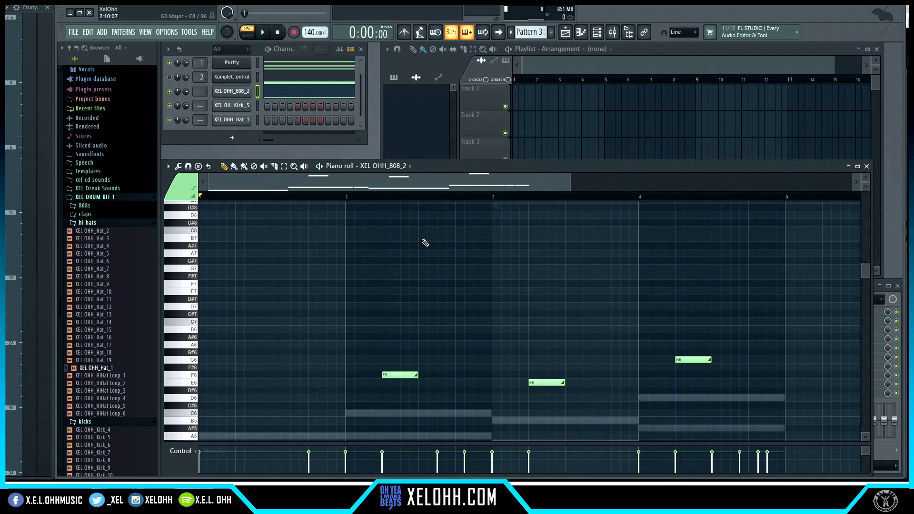
# Draw a D#6 note at 2:02:00 in the 808 piano roll and inspect its note properties.
pyautogui.scroll(-6, 335, 291)
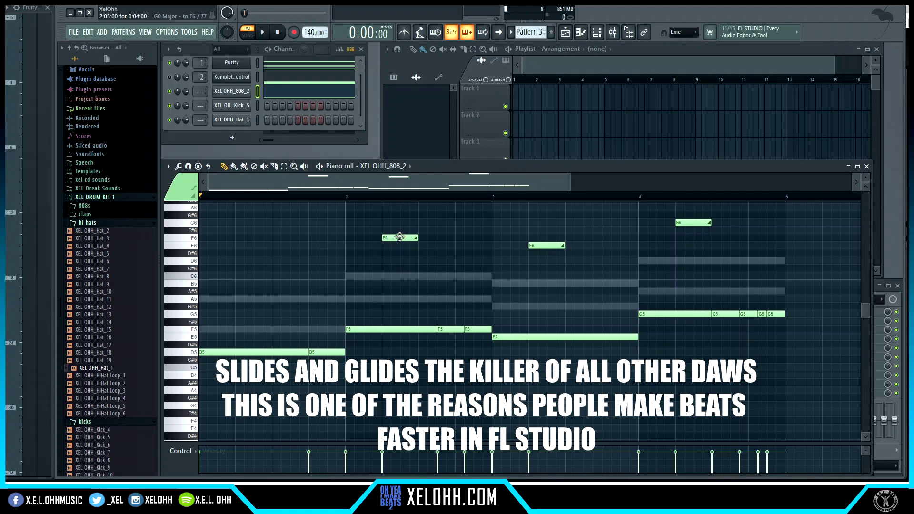
pyautogui.click(358, 254)
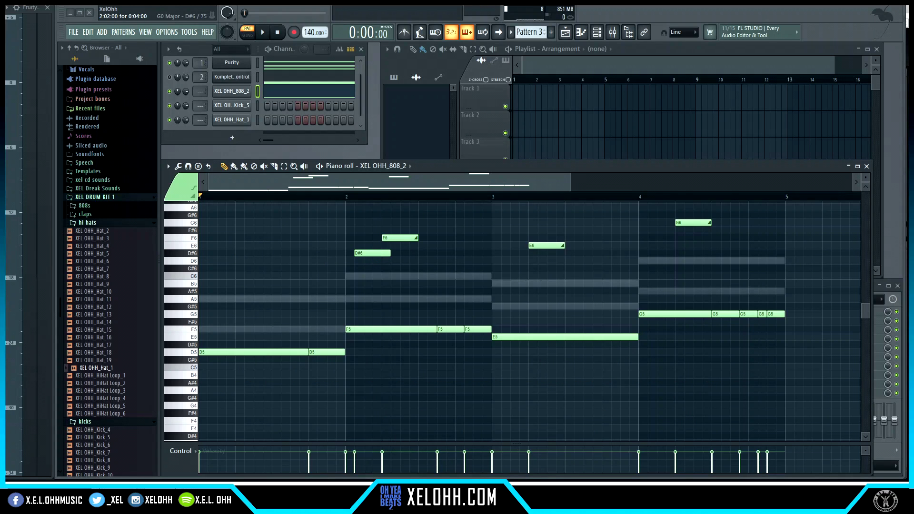
pyautogui.doubleClick(371, 253)
pyautogui.moveTo(131, 73); pyautogui.dragTo(308, 201)
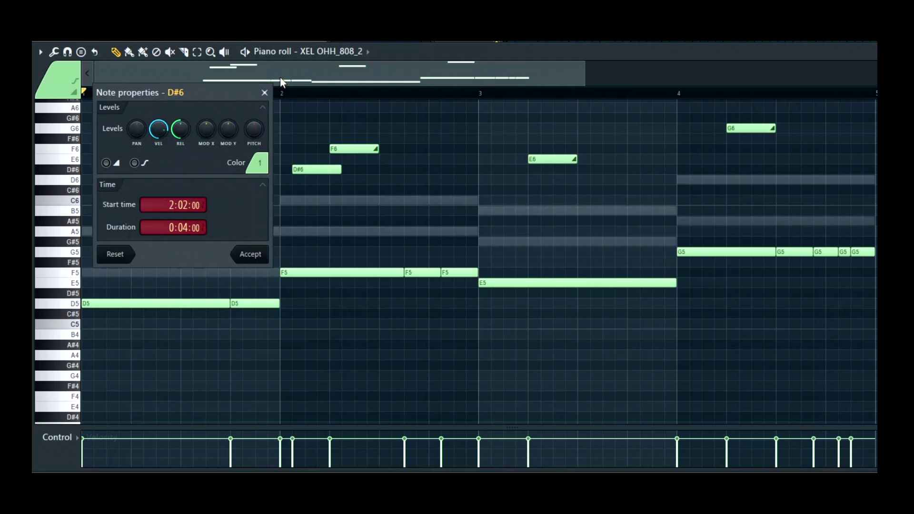
pyautogui.click(264, 93)
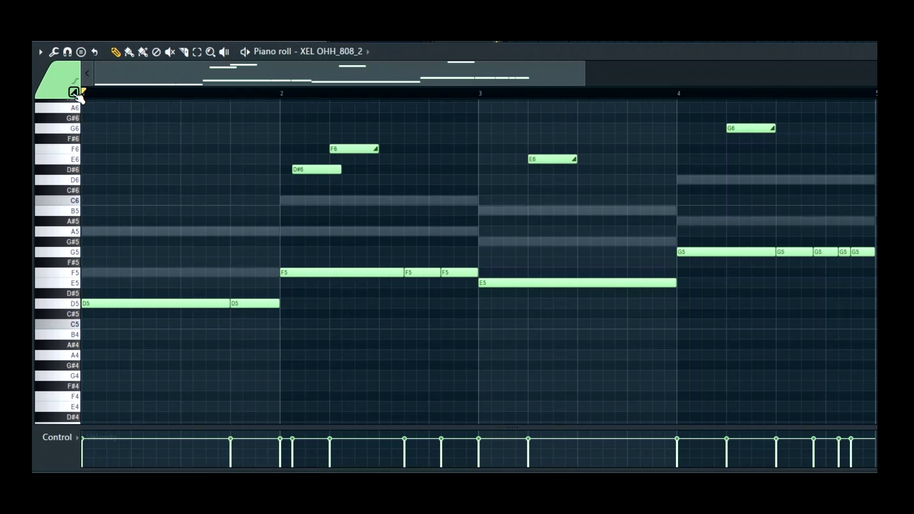
# Replace the regular D#6 note in bar 2 with a slide note, and delete that slide note.
pyautogui.rightClick(300, 170)
pyautogui.click(296, 170)
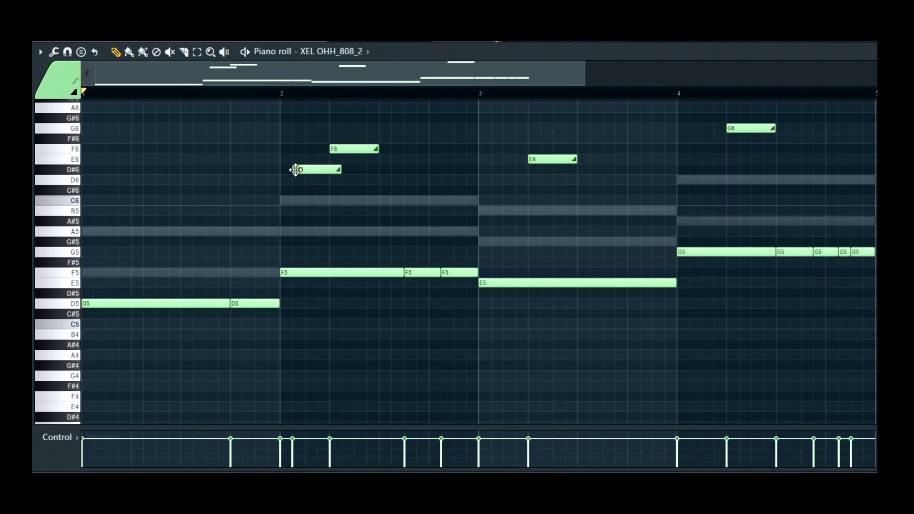
pyautogui.rightClick(331, 171)
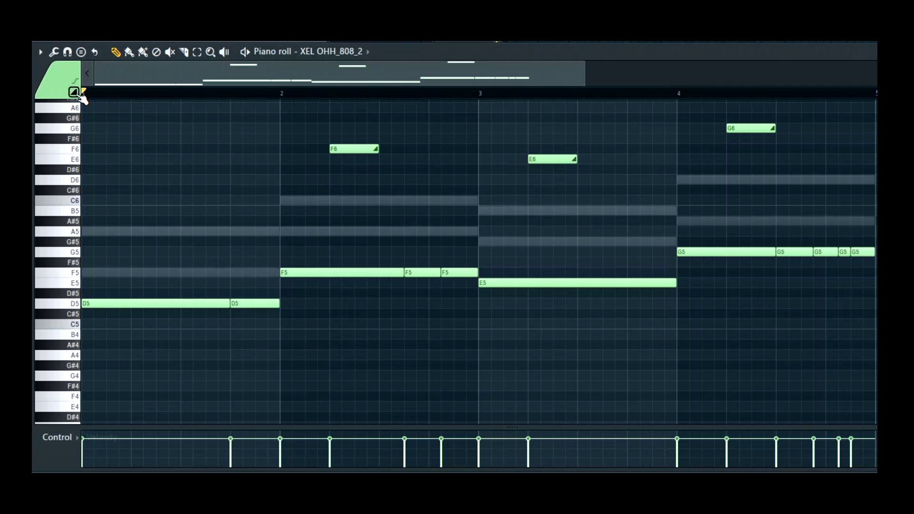
# Try D#6 notes at the start of bar 2 with slide mode off, and delete them.
pyautogui.click(287, 169)
pyautogui.rightClick(288, 169)
pyautogui.click(285, 169)
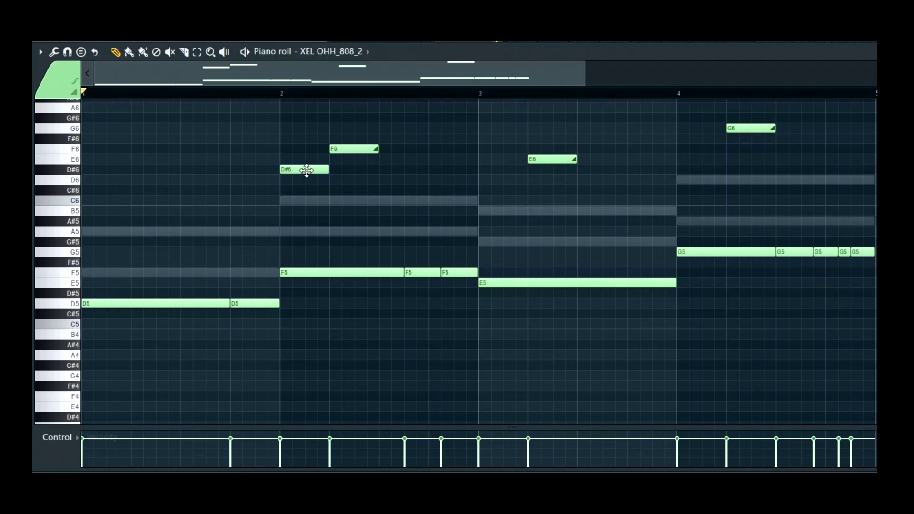
pyautogui.rightClick(306, 169)
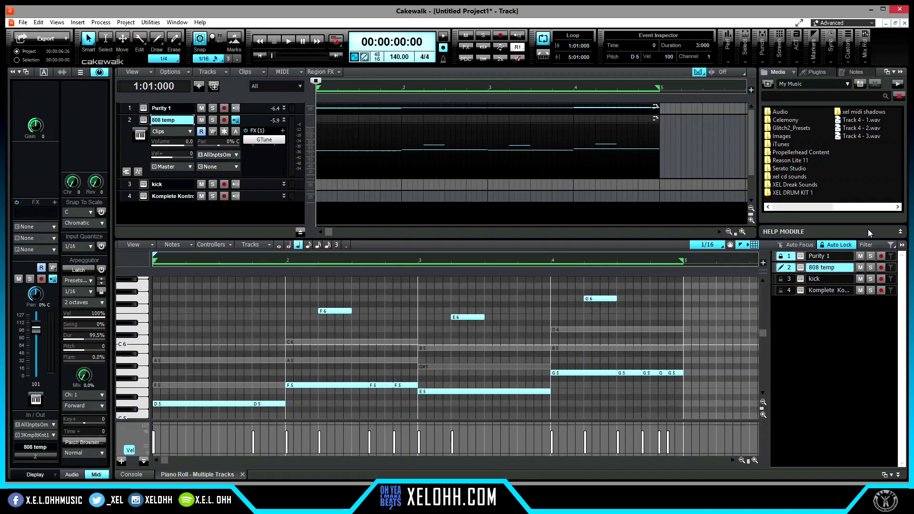
# In Cakewalk's piano roll, make Purity 1 the editable track and display all other tracks behind it.
pyautogui.click(818, 257)
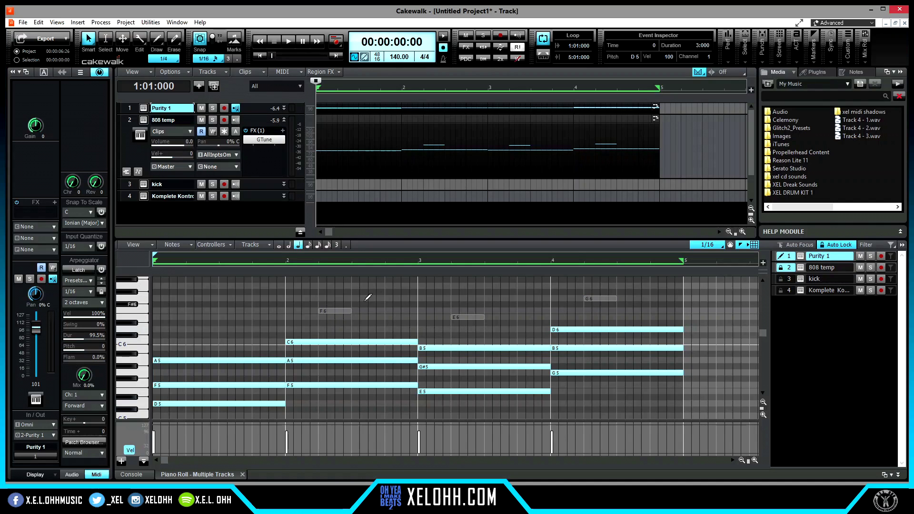
pyautogui.click(787, 258)
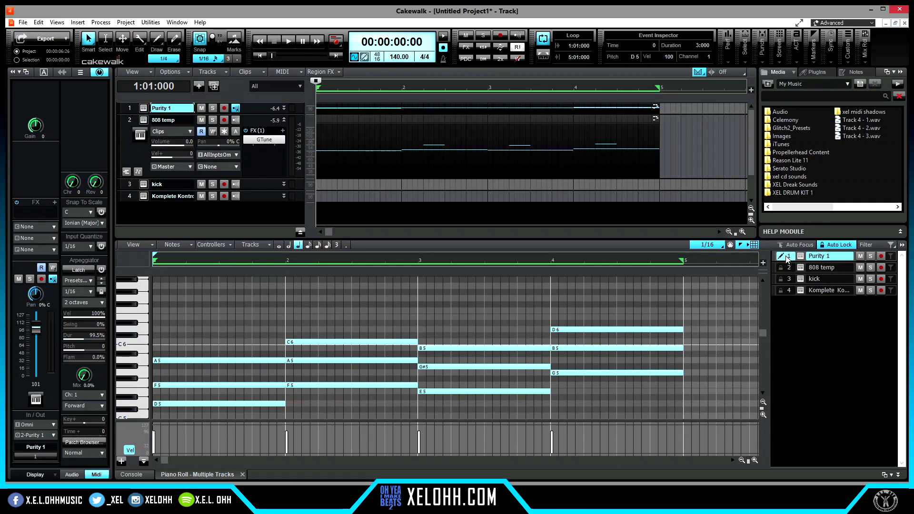
pyautogui.moveTo(787, 257); pyautogui.dragTo(788, 294)
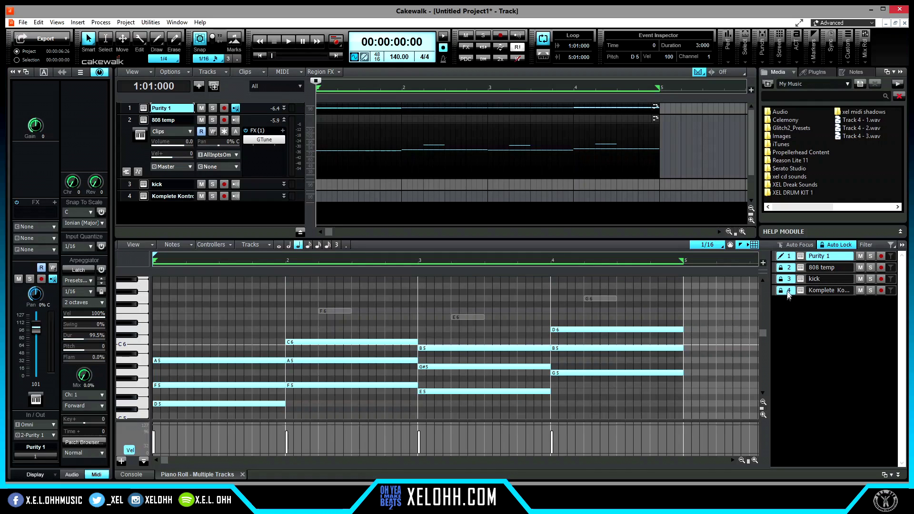
# Limit the piano roll display to Purity 1 and 808 temp, with Purity 1 as the editable track.
pyautogui.click(788, 290)
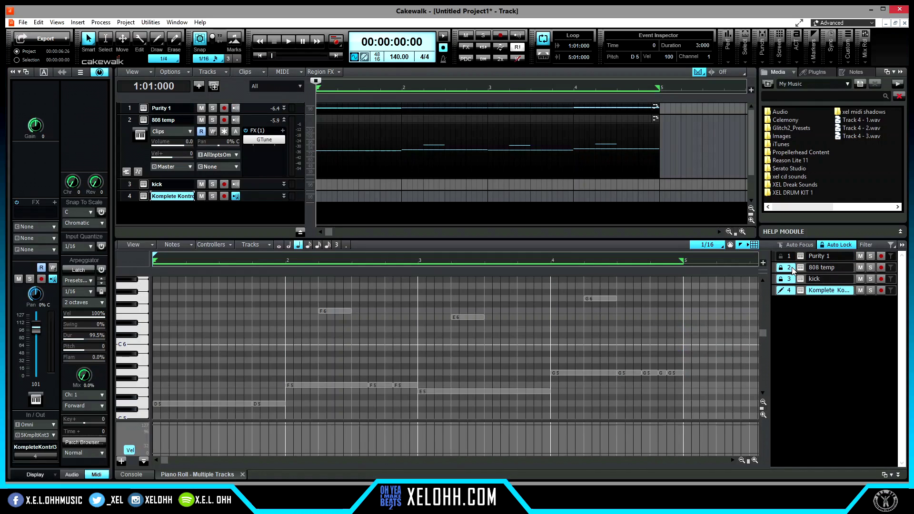
pyautogui.click(788, 279)
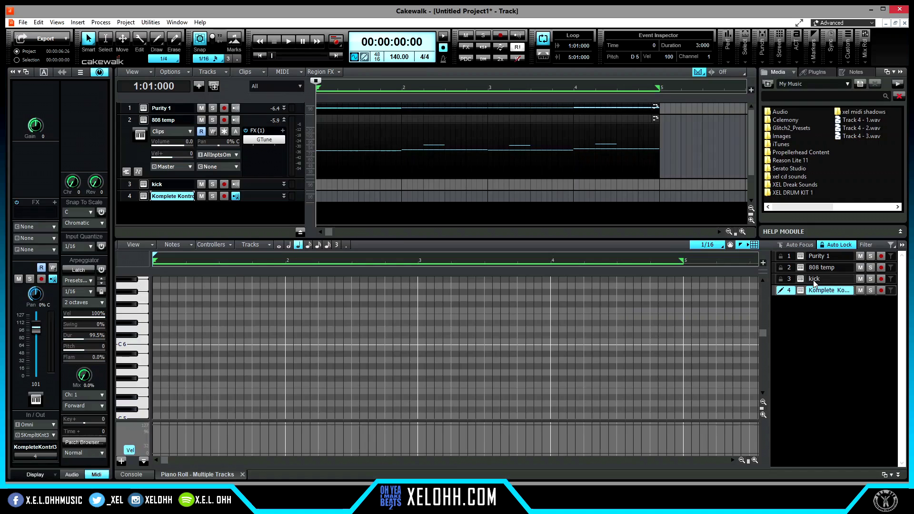
pyautogui.click(788, 267)
pyautogui.keyDown('shift'); pyautogui.click(787, 258); pyautogui.keyUp('shift')
pyautogui.click(786, 258)
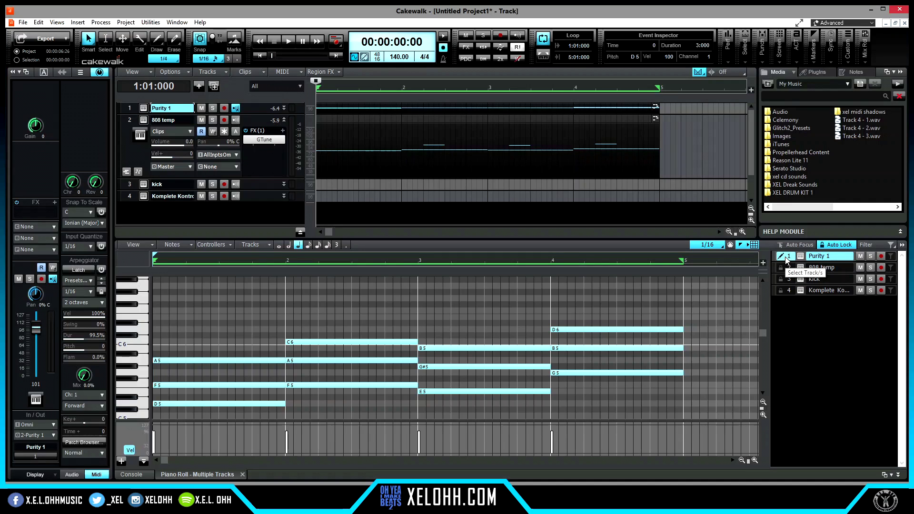
pyautogui.click(788, 268)
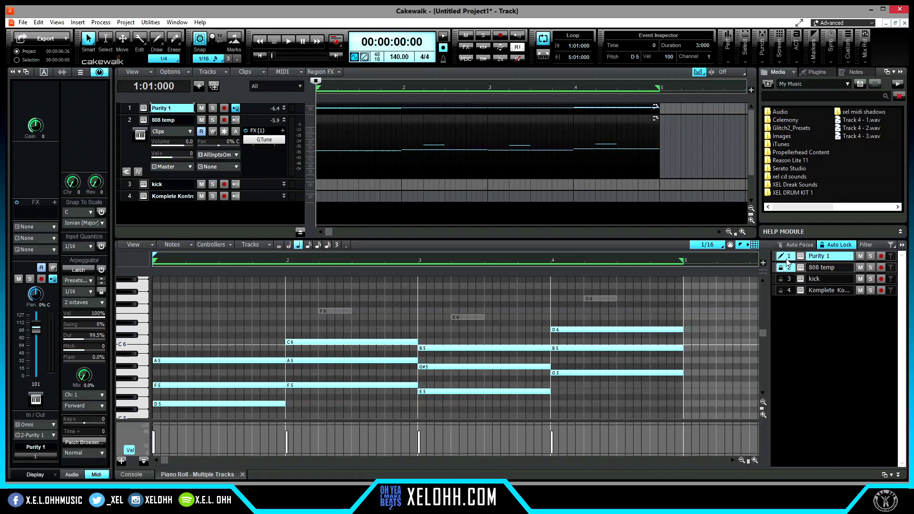
# Alternate the piano roll's editable track between 808 temp and Purity 1, finishing on 808 temp.
pyautogui.click(825, 266)
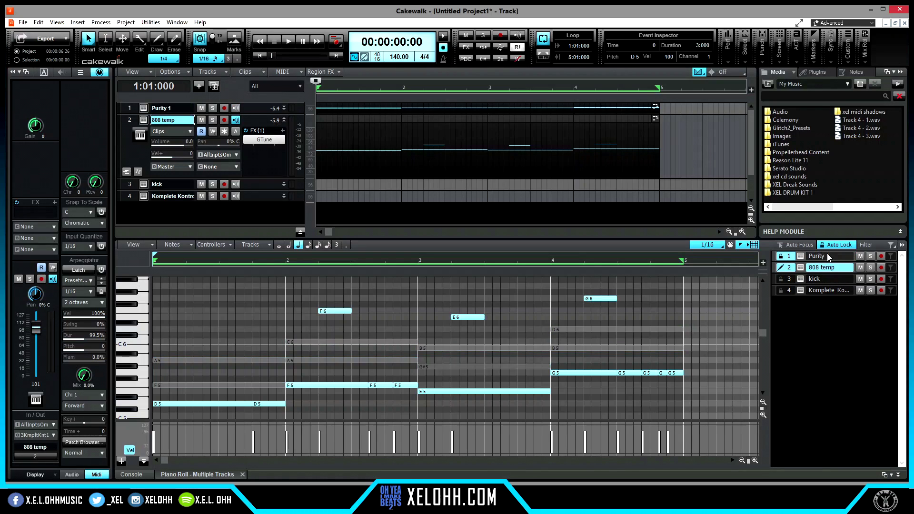
pyautogui.click(827, 254)
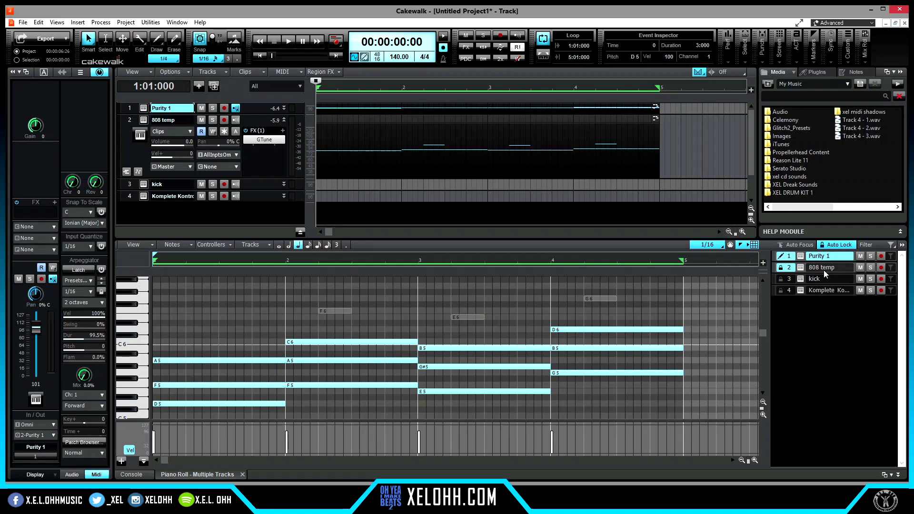
pyautogui.click(825, 268)
pyautogui.click(822, 257)
pyautogui.click(821, 267)
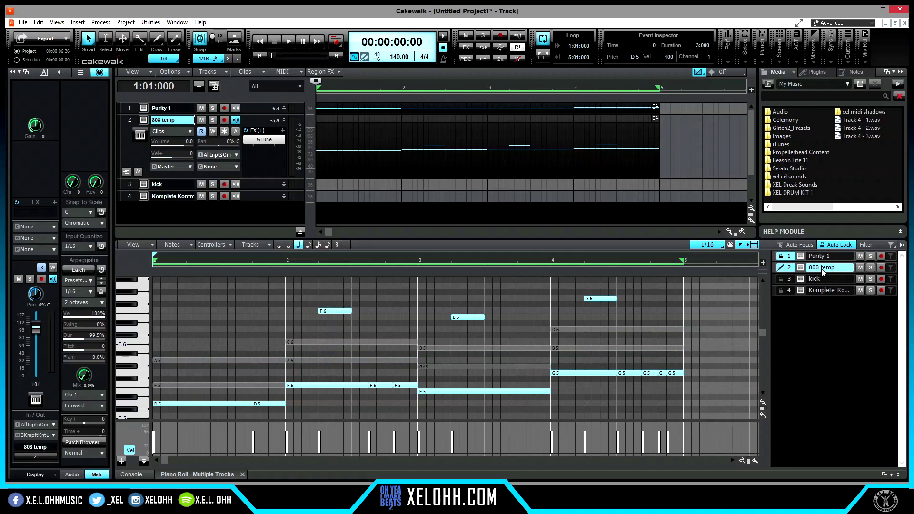
pyautogui.click(821, 257)
pyautogui.click(819, 268)
# Play the project loop and stop it in bar 4, and check the hi-hat sampler on track 4.
pyautogui.click(288, 42)
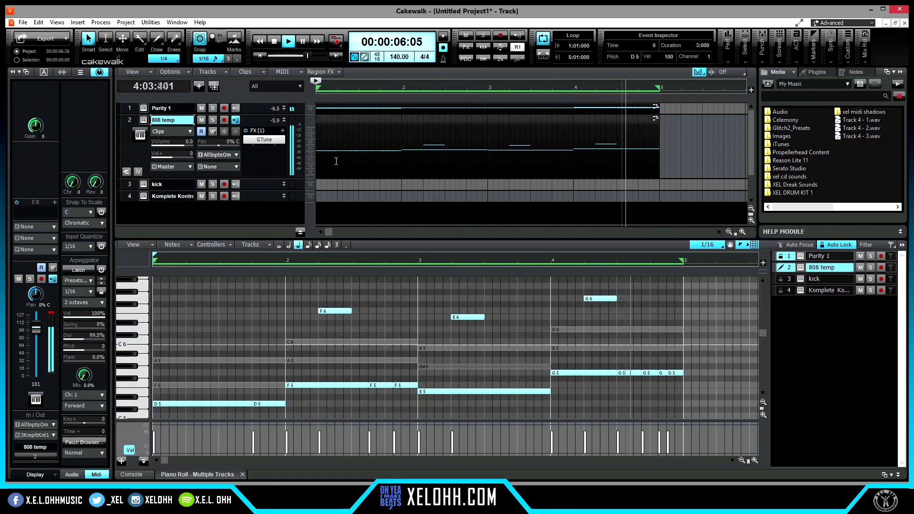
pyautogui.click(274, 41)
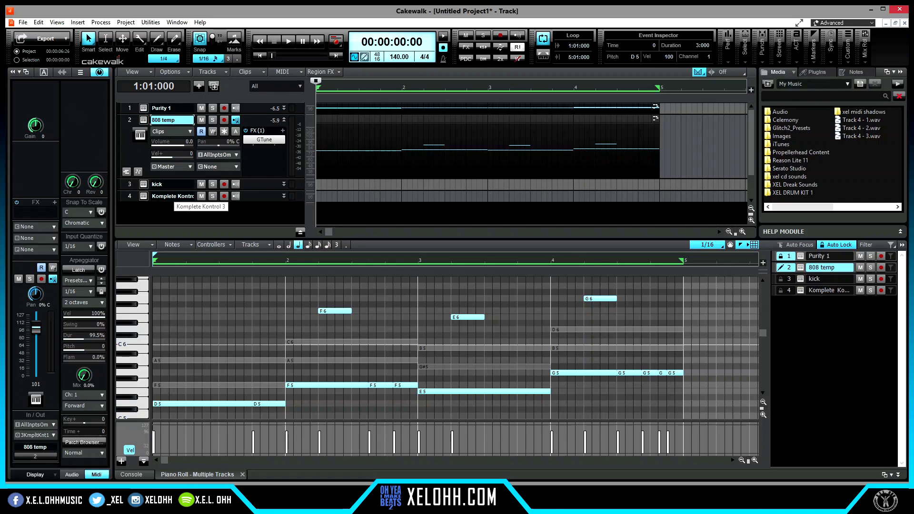
pyautogui.click(144, 196)
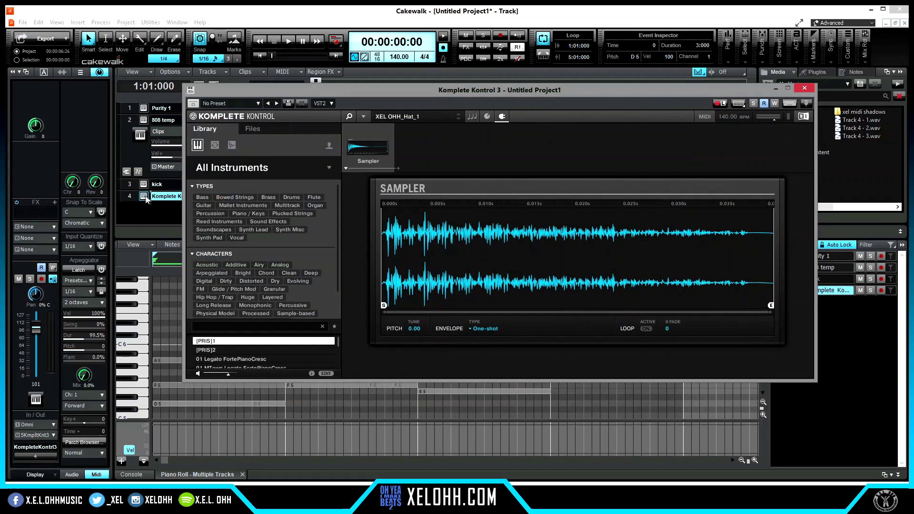
pyautogui.click(803, 89)
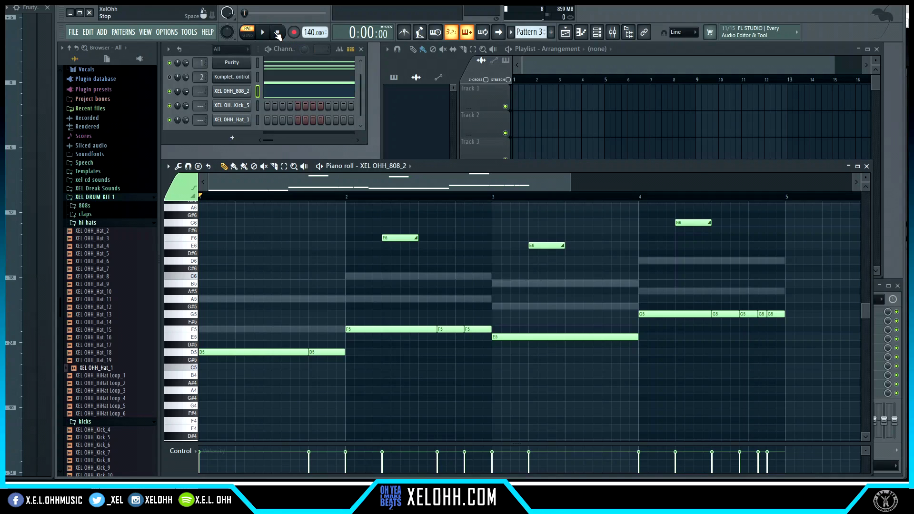
# Switch to FL Studio, play the pattern into bar 4 and stop playback.
pyautogui.press('space')
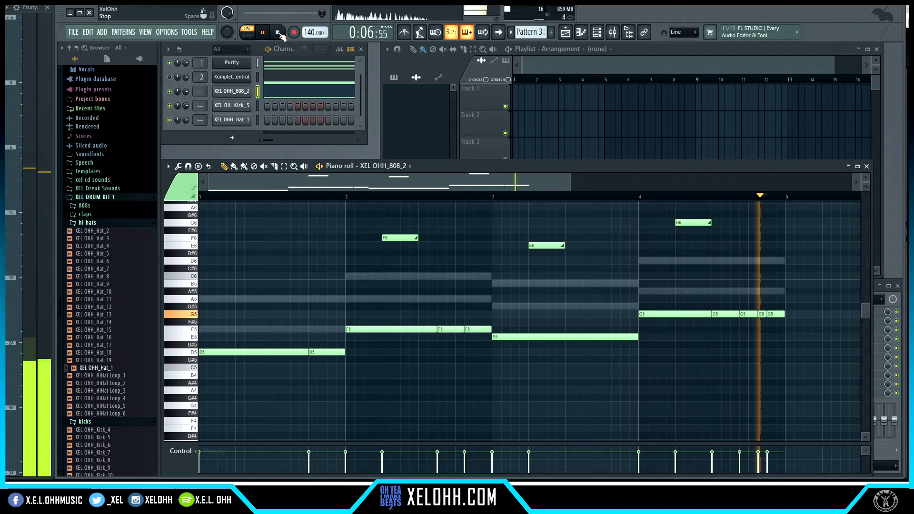
pyautogui.click(278, 32)
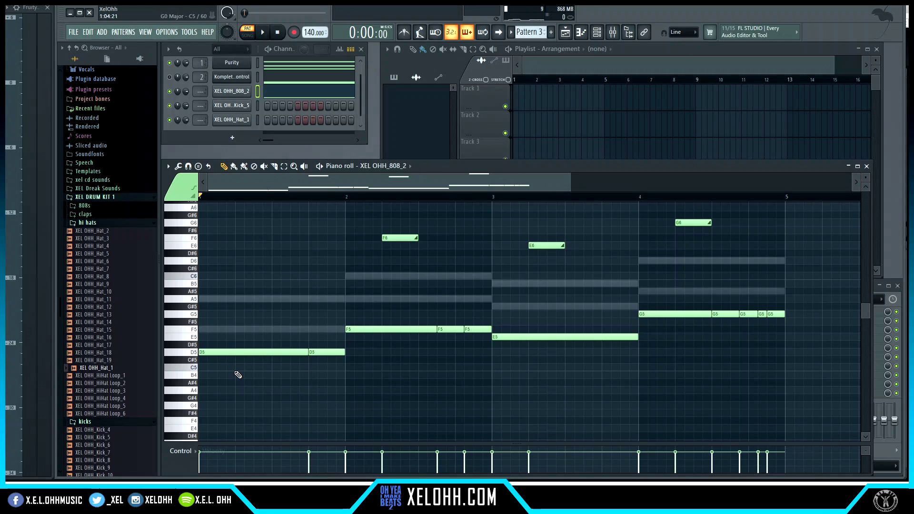
# Show Purity's notes in the piano roll, select its bar 1 chord and open the arpeggiator for it.
pyautogui.click(234, 166)
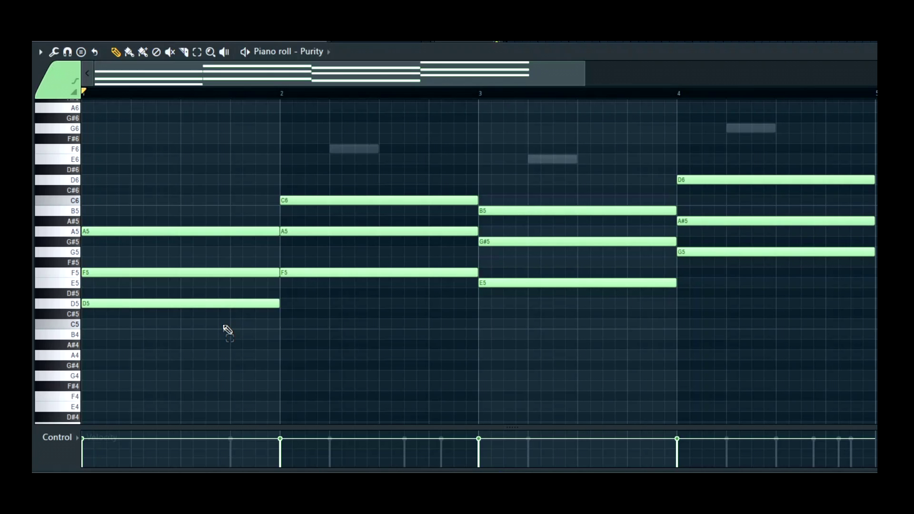
pyautogui.moveTo(222, 328); pyautogui.dragTo(161, 223)
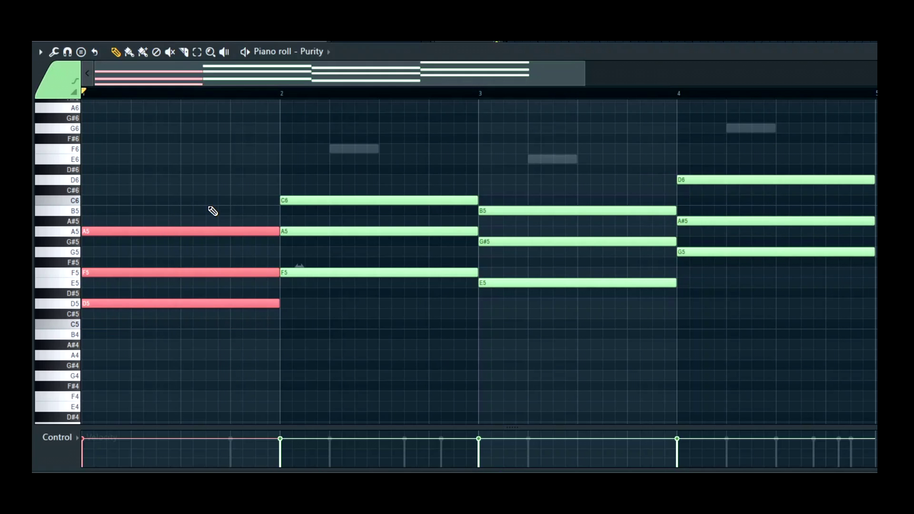
pyautogui.click(39, 51)
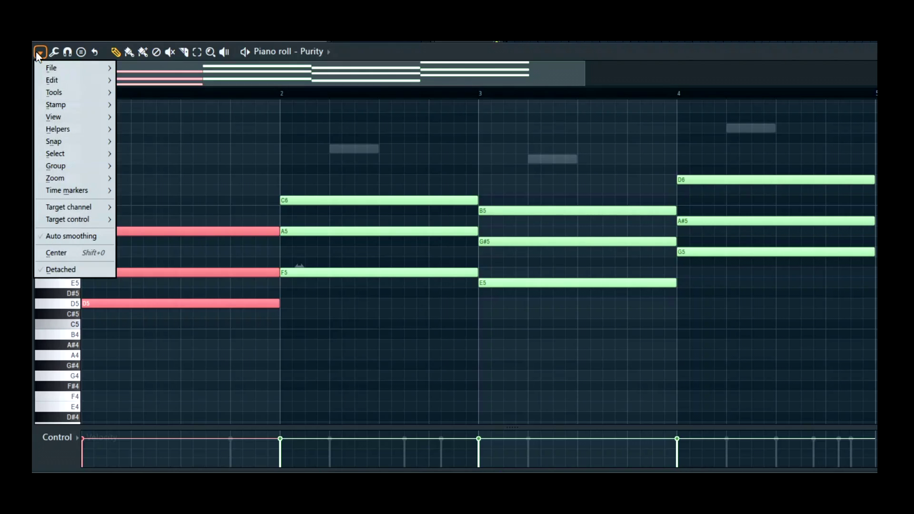
pyautogui.moveTo(81, 92)
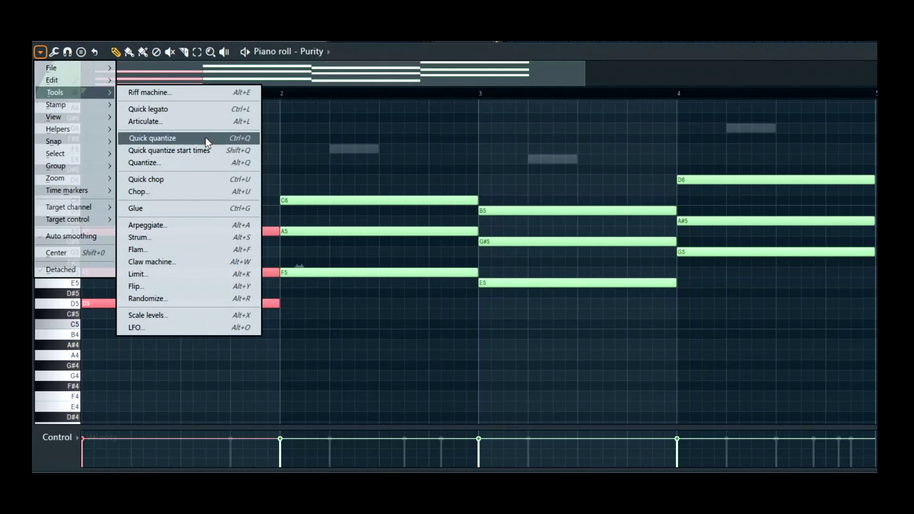
pyautogui.click(243, 225)
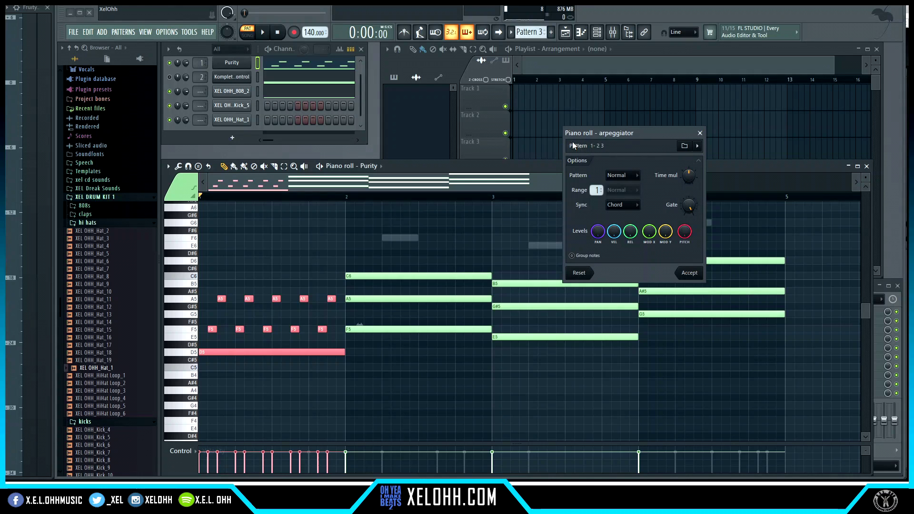
# Load the Default arpeggiator pattern preset for the selected chord and play a short preview.
pyautogui.click(696, 148)
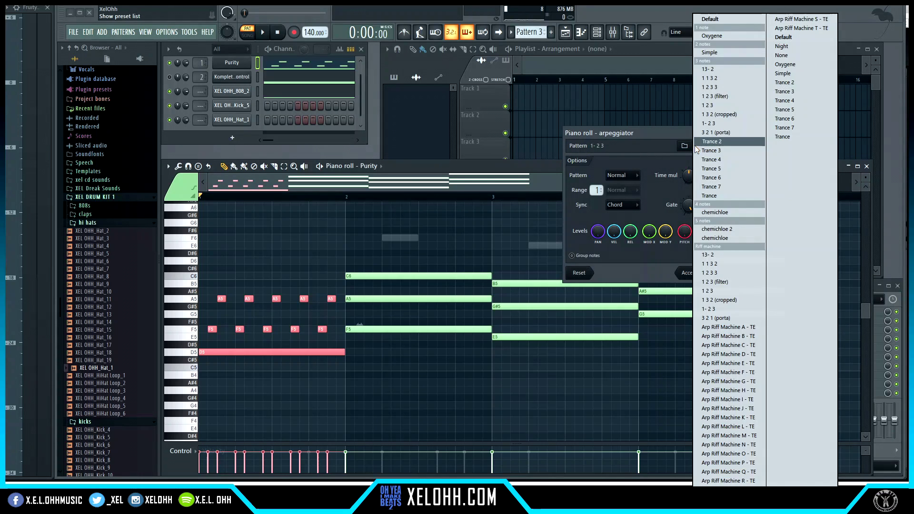
pyautogui.click(737, 18)
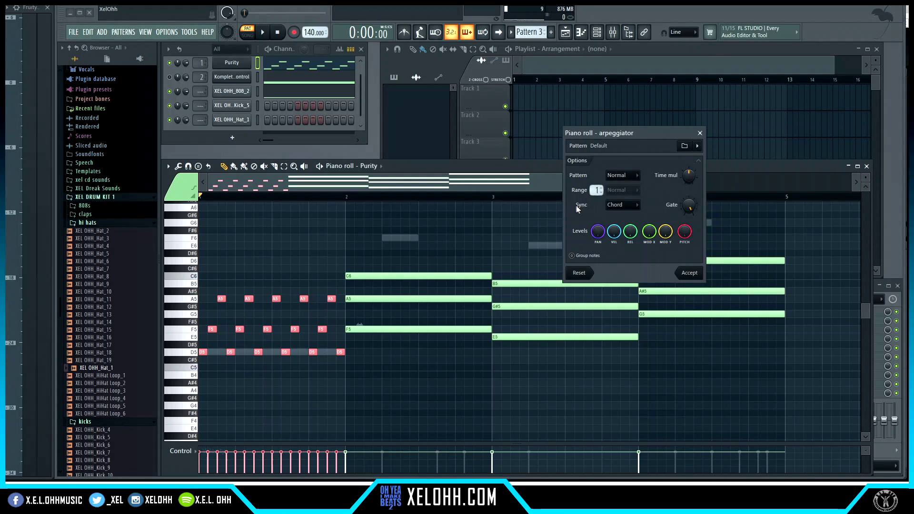
pyautogui.moveTo(596, 190); pyautogui.dragTo(596, 191)
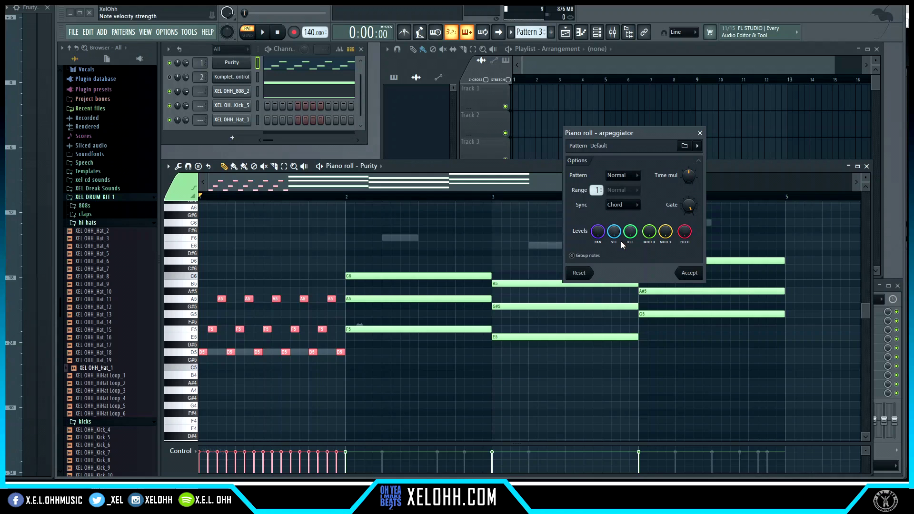
pyautogui.press('space')
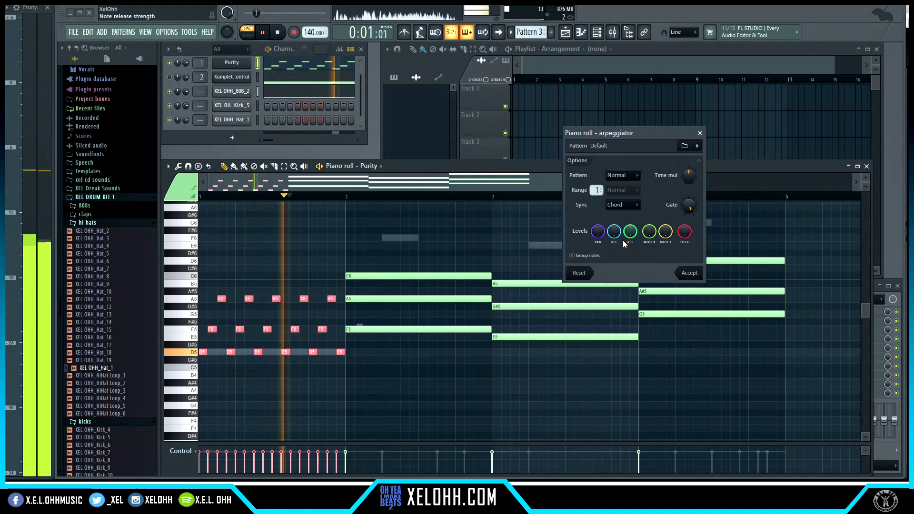
pyautogui.press('space')
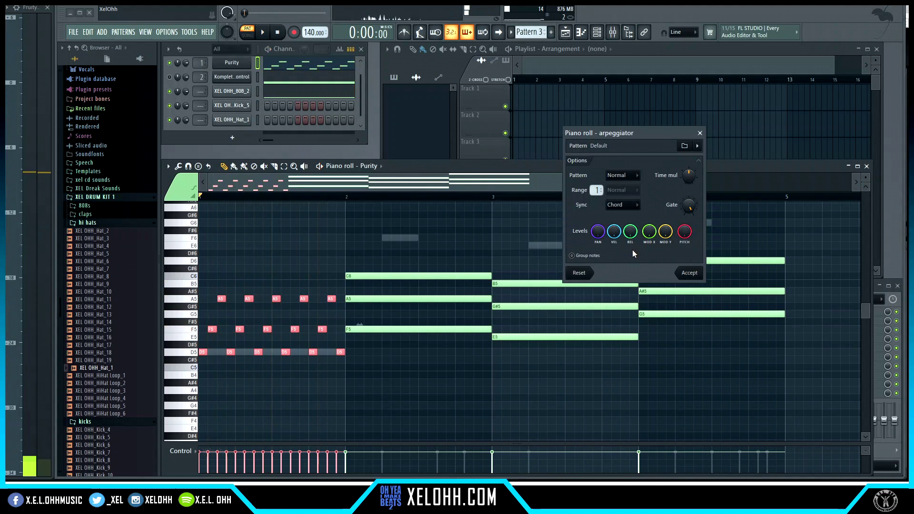
# Try the arpeggiator's Time sync mode, then set the sync to Block.
pyautogui.click(636, 205)
pyautogui.click(626, 216)
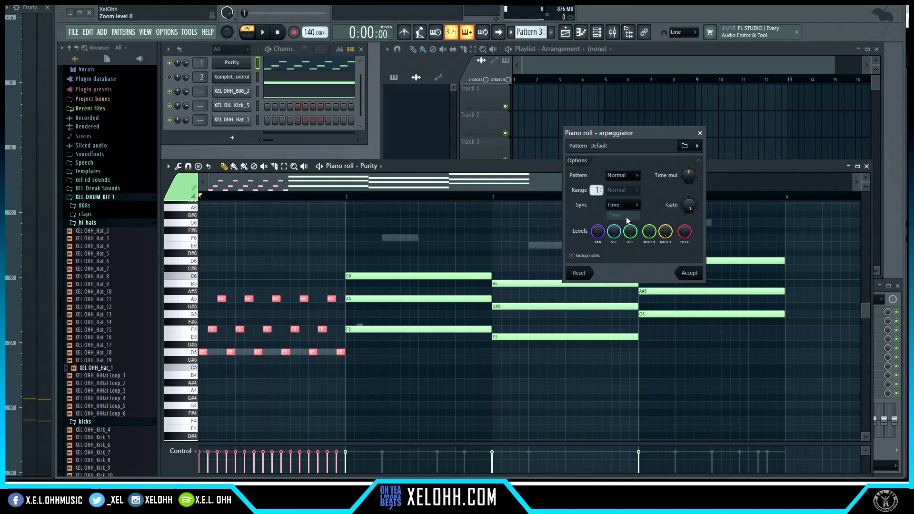
pyautogui.click(637, 205)
pyautogui.click(626, 224)
# Try the Flip and Alternate arpeggio patterns, previewing playback with Alternate.
pyautogui.click(637, 177)
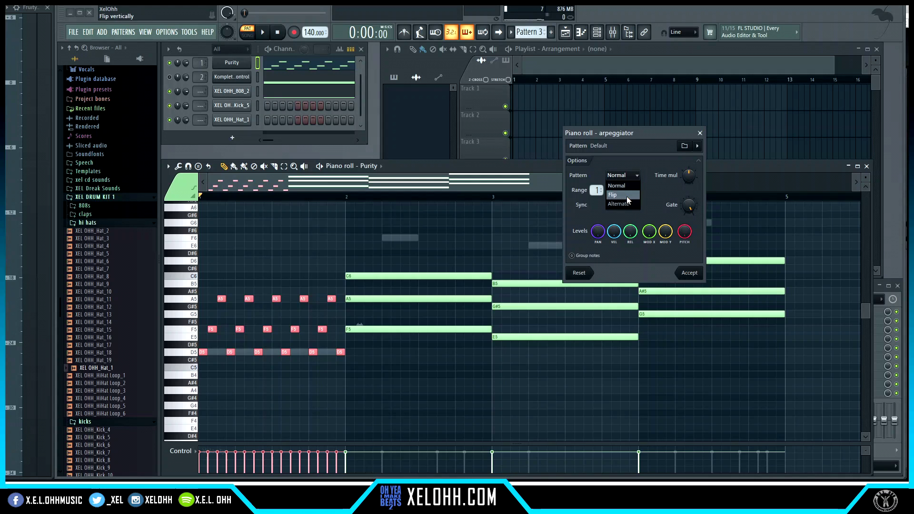
pyautogui.click(627, 196)
pyautogui.click(637, 177)
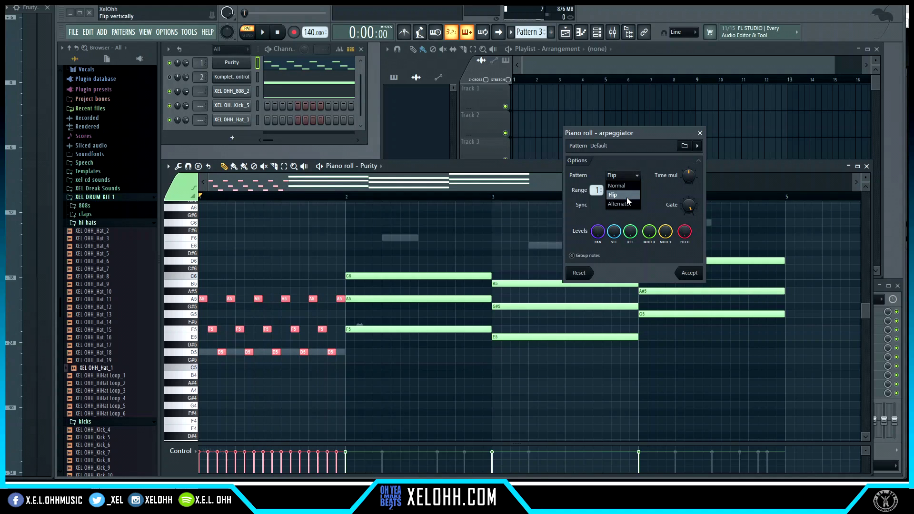
pyautogui.click(624, 202)
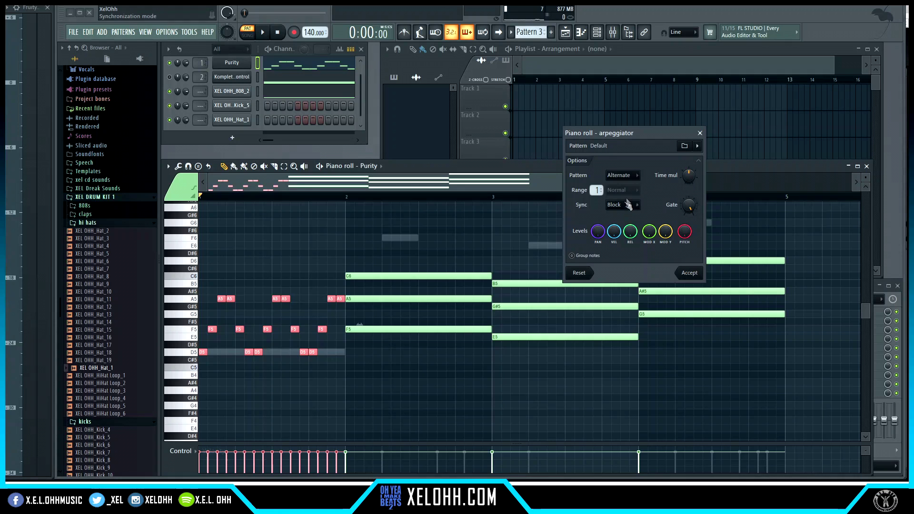
pyautogui.press('space')
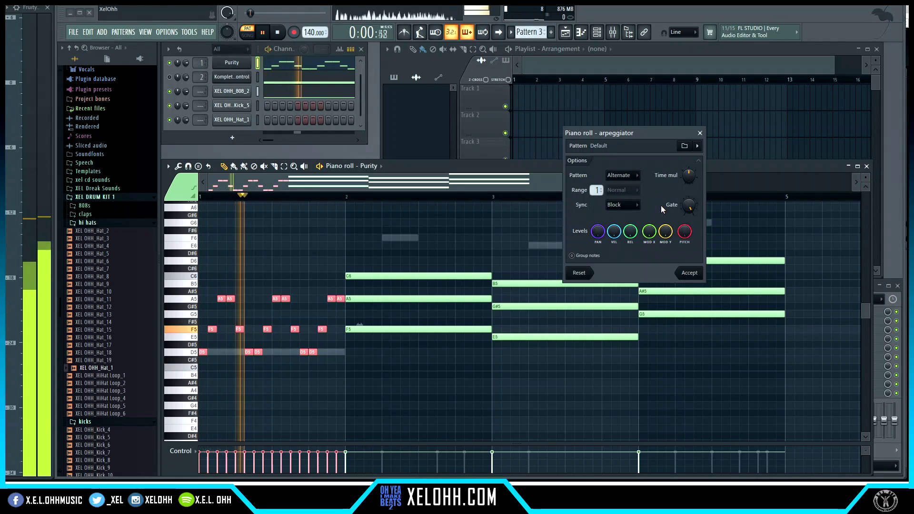
pyautogui.press('space')
# Set the arpeggio pattern to Normal and close the arpeggiator without accepting.
pyautogui.click(631, 176)
pyautogui.click(624, 187)
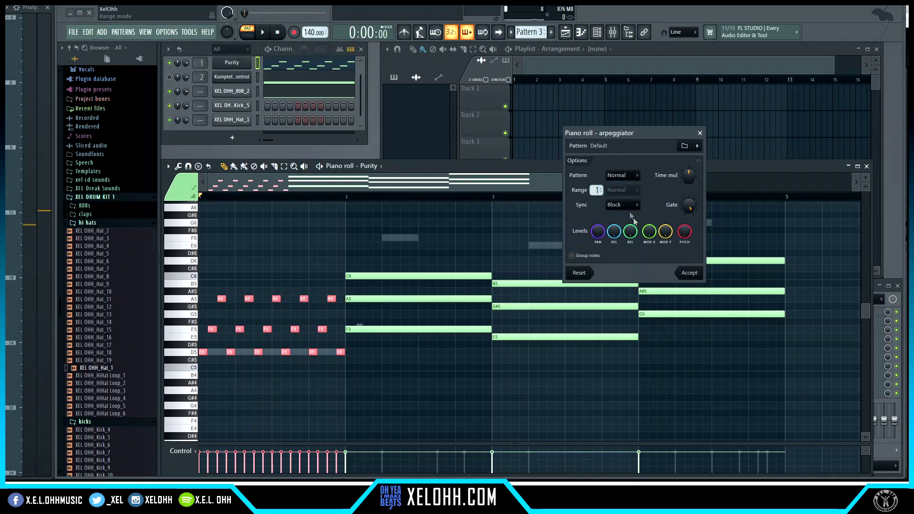
pyautogui.click(699, 134)
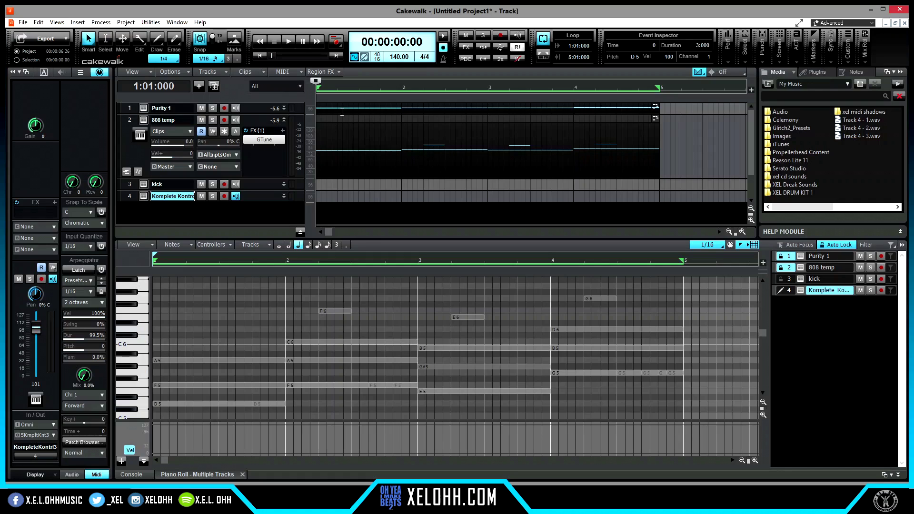
# In Cakewalk, make Purity 1 the editable piano roll track and select its three bar 1 chord notes.
pyautogui.click(822, 255)
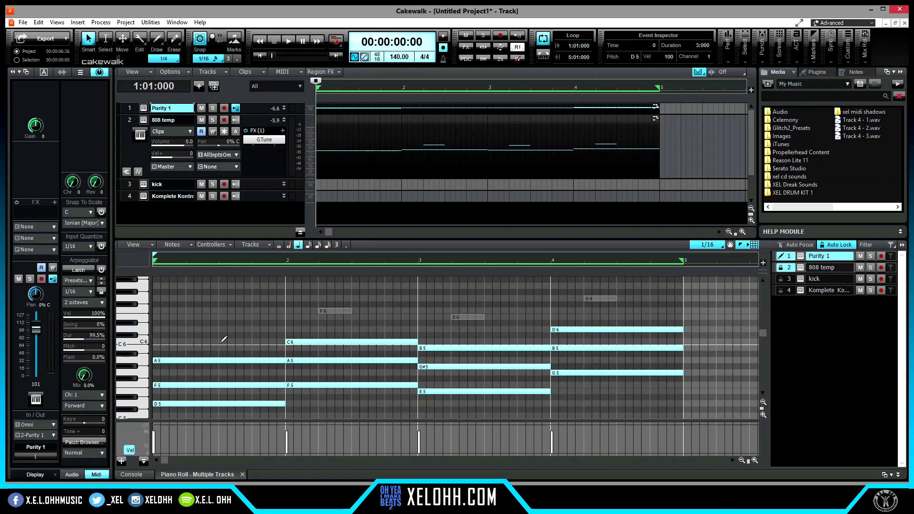
pyautogui.moveTo(220, 342); pyautogui.dragTo(245, 408)
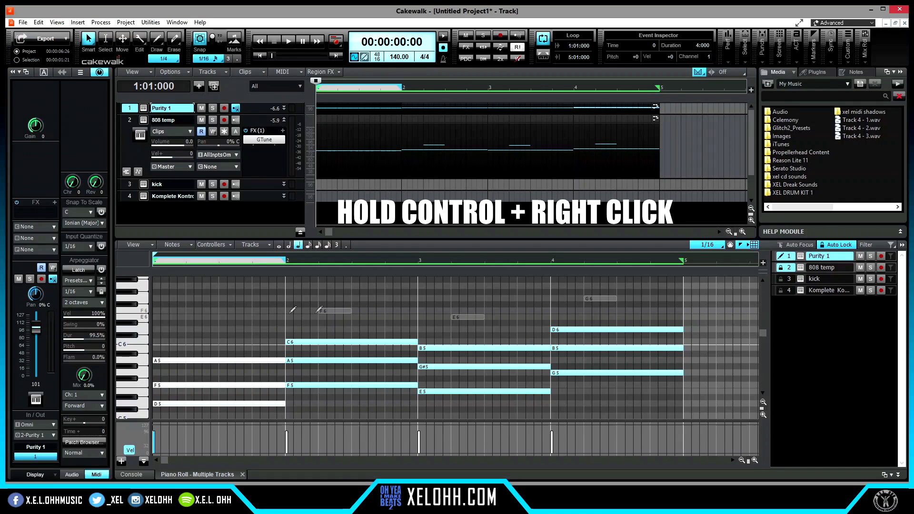
# Examine the processing commands available for the selected chord notes without applying any.
pyautogui.keyDown('ctrl'); pyautogui.rightClick(239, 331); pyautogui.keyUp('ctrl')
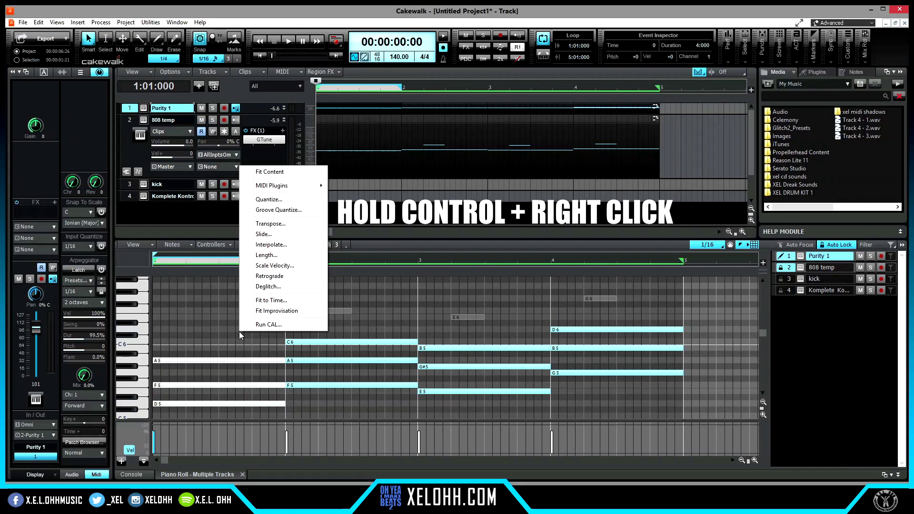
pyautogui.click(391, 241)
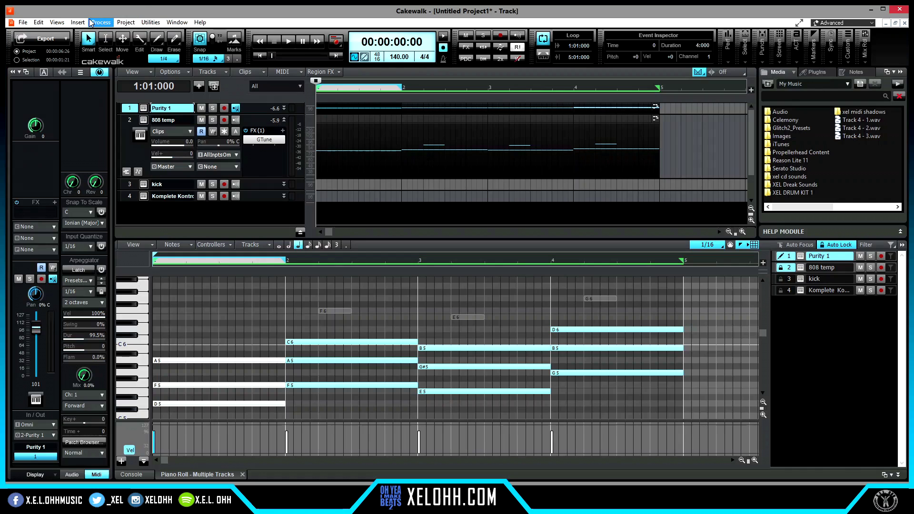
pyautogui.click(100, 24)
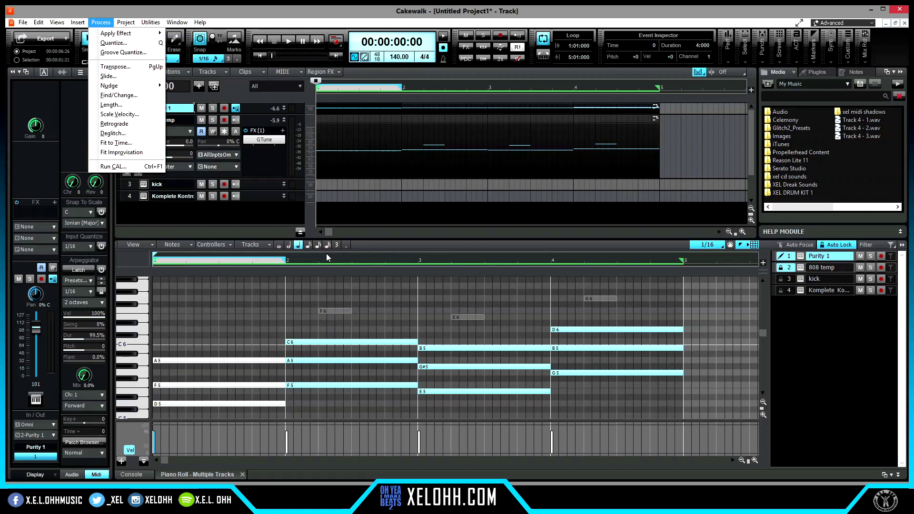
pyautogui.click(212, 328)
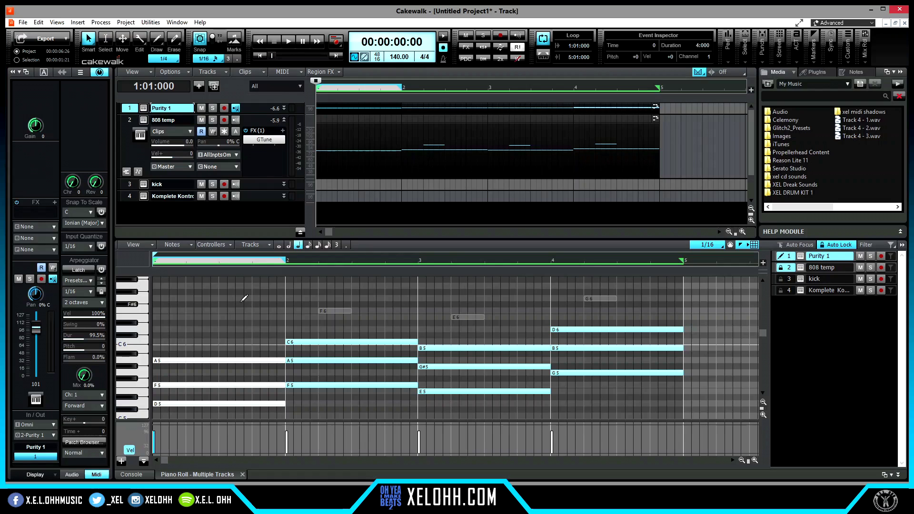
# Open the Arpeggiator MIDI plug-in for the selected bar 1 chord notes.
pyautogui.rightClick(241, 301)
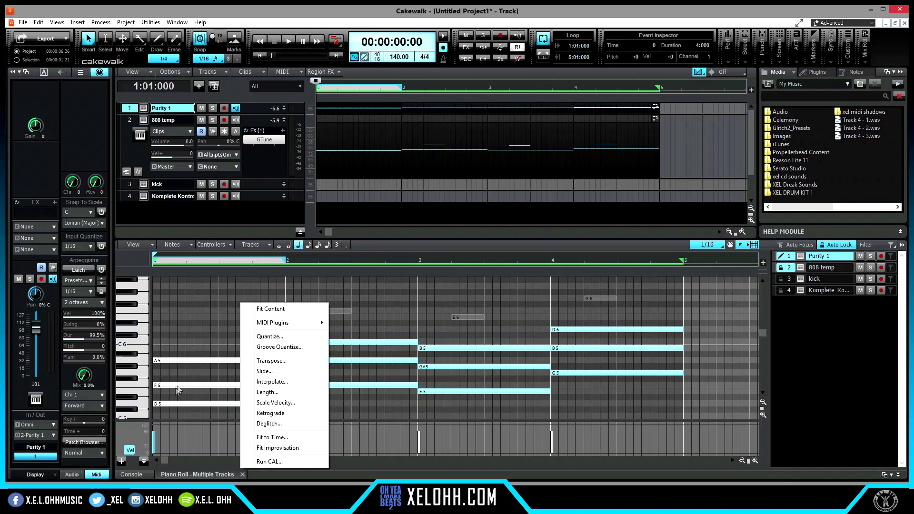
pyautogui.moveTo(314, 323)
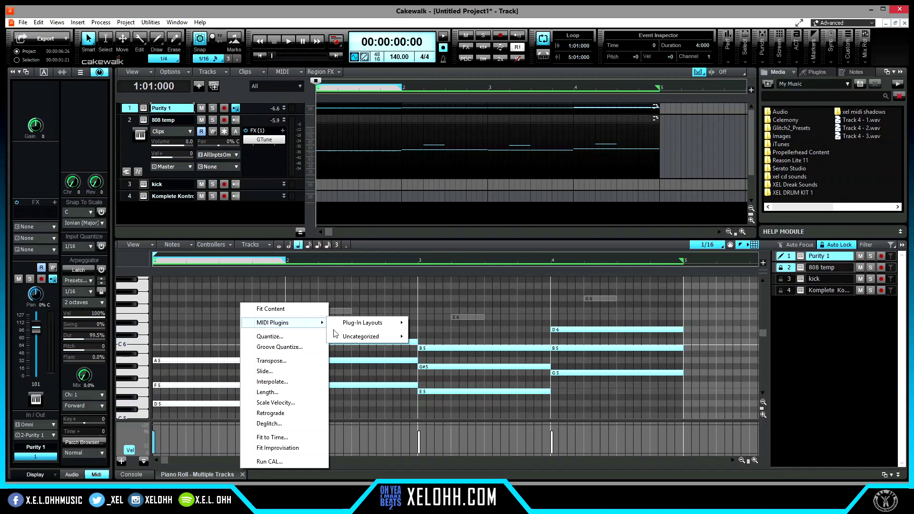
pyautogui.moveTo(362, 337)
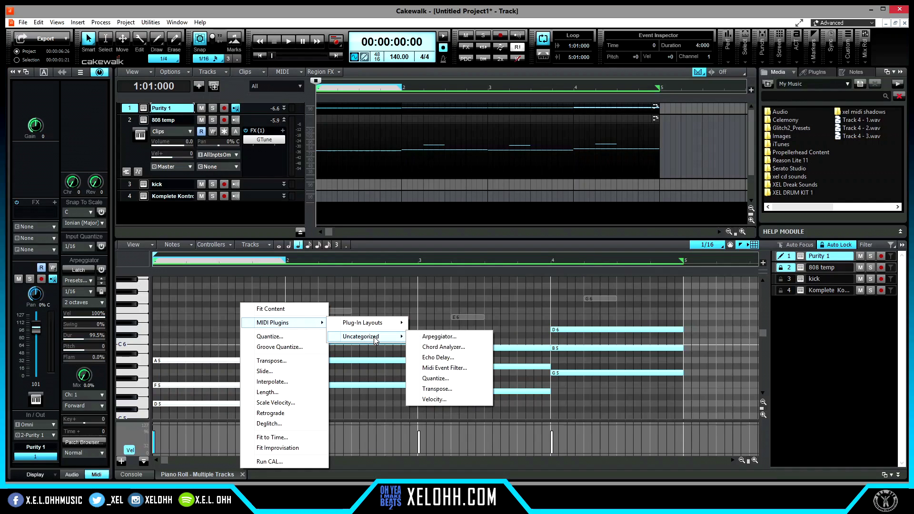
pyautogui.click(451, 339)
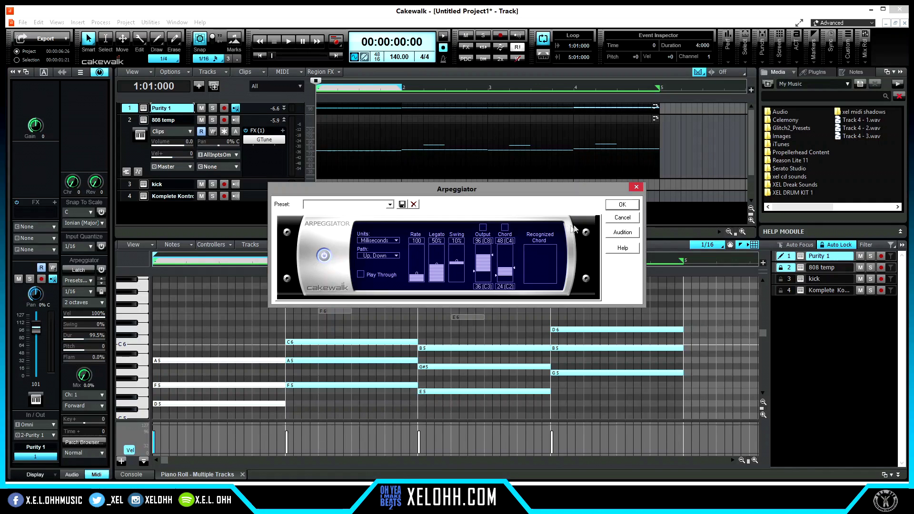
# Set the arpeggiator's units to Notes, rate to 1/16 and swing to 0%, and audition the arpeggio.
pyautogui.click(398, 242)
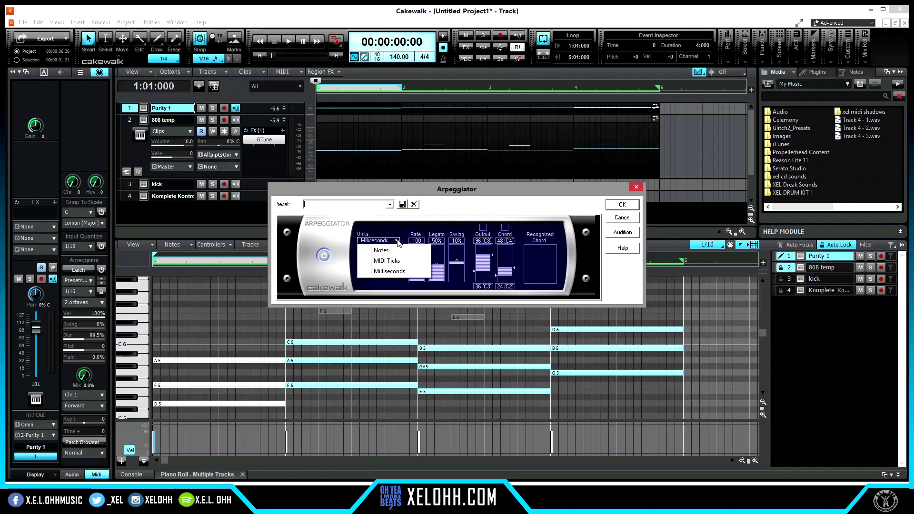
pyautogui.click(390, 251)
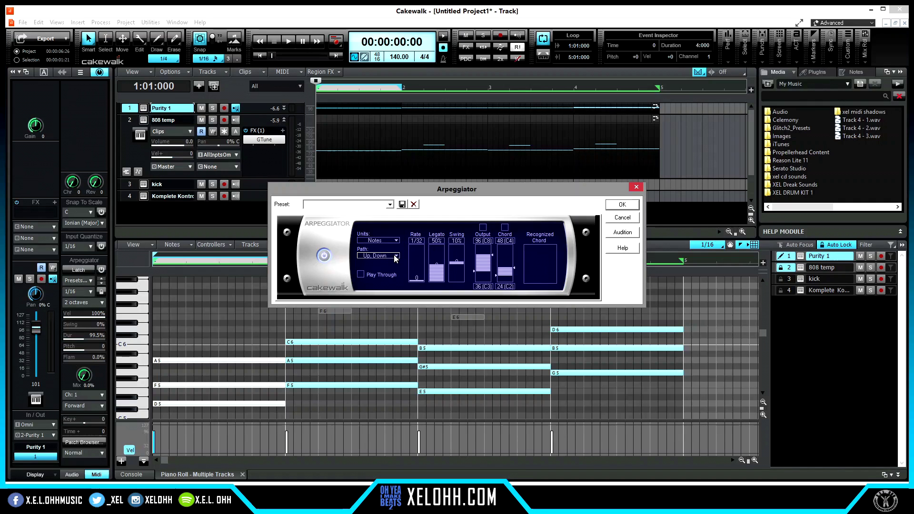
pyautogui.moveTo(450, 269); pyautogui.dragTo(444, 277)
pyautogui.moveTo(416, 280); pyautogui.dragTo(416, 270)
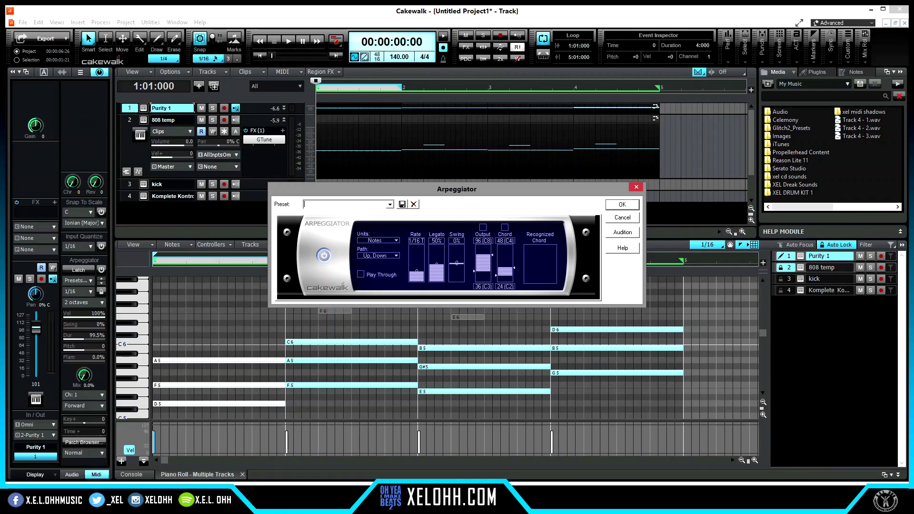
pyautogui.click(624, 232)
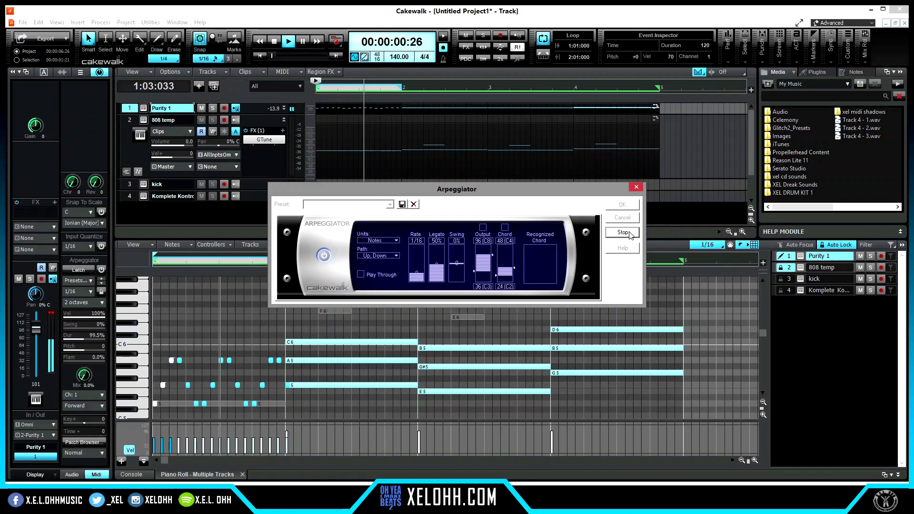
pyautogui.click(623, 233)
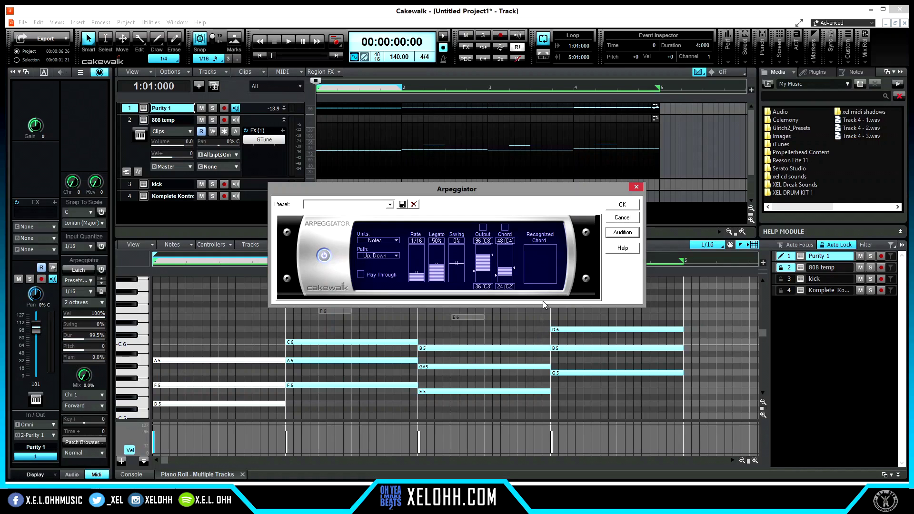
# Set the arpeggiator path to Up, Up and audition the chord again, stopping playback.
pyautogui.click(381, 256)
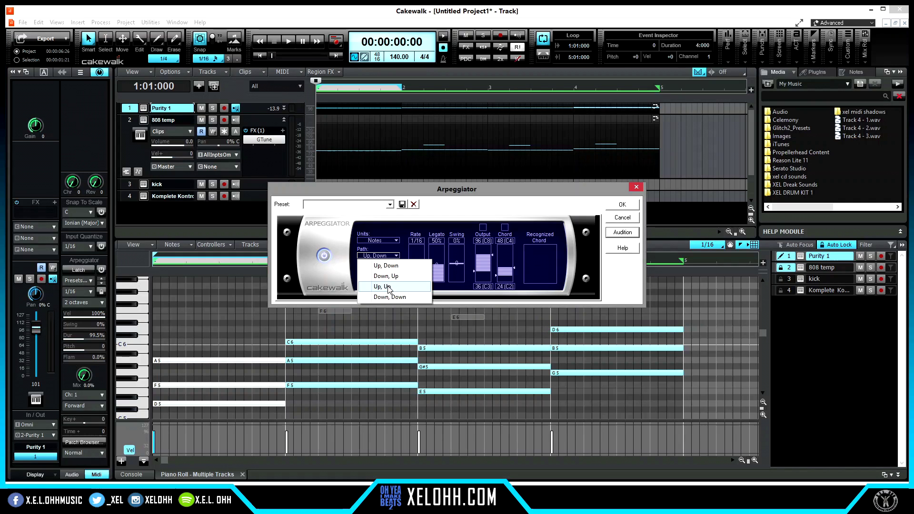
pyautogui.click(389, 287)
pyautogui.click(621, 233)
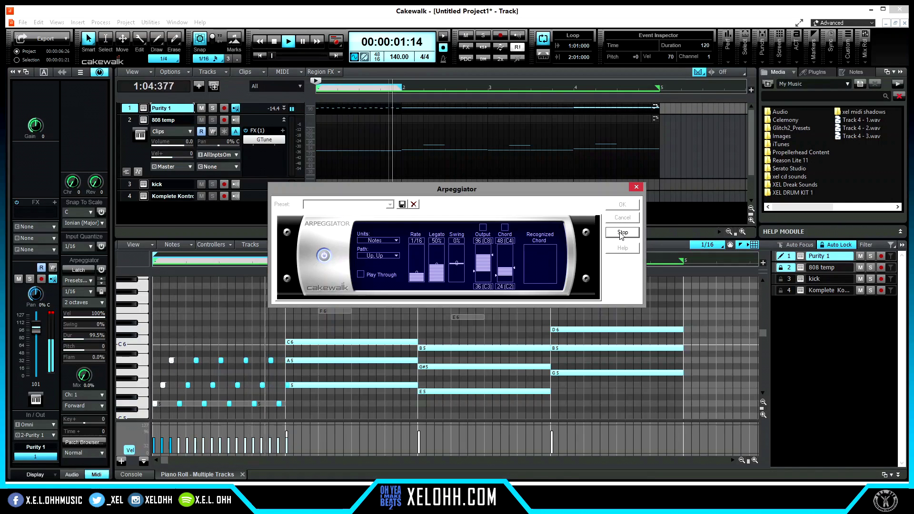
pyautogui.click(621, 233)
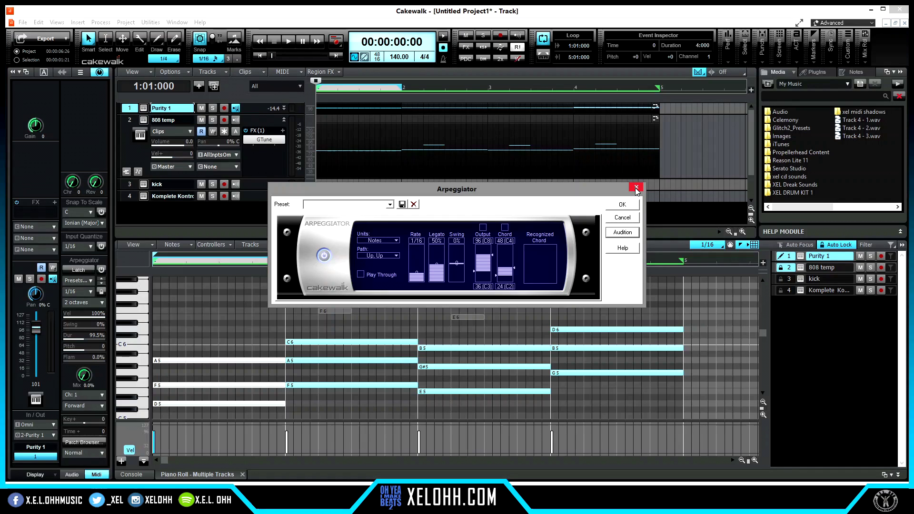
# Load the Guitar Pick preset in the Arpeggiator and audition it on the bar 1 chord, stopping playback.
pyautogui.click(390, 205)
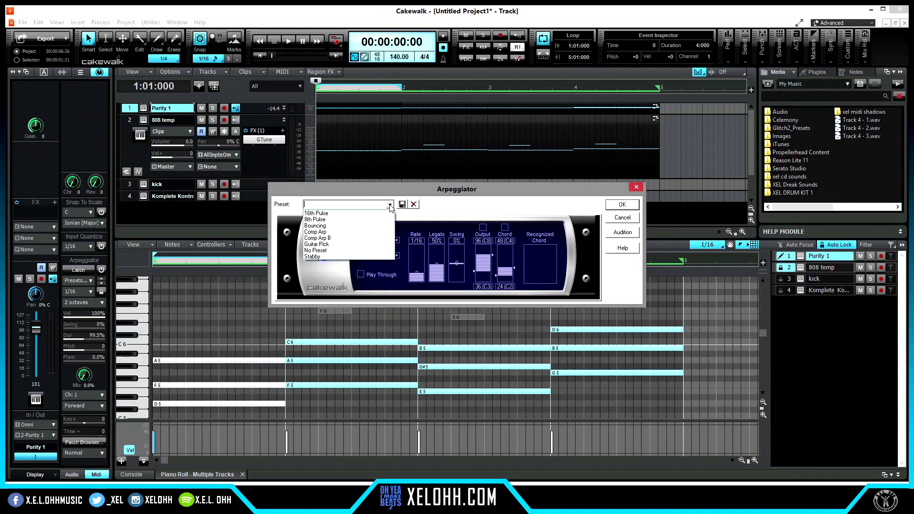
pyautogui.click(337, 245)
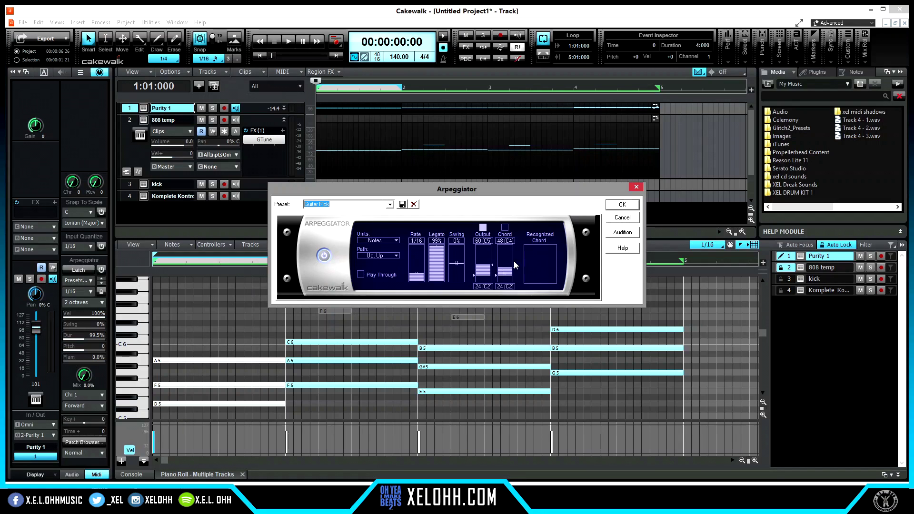
pyautogui.click(622, 235)
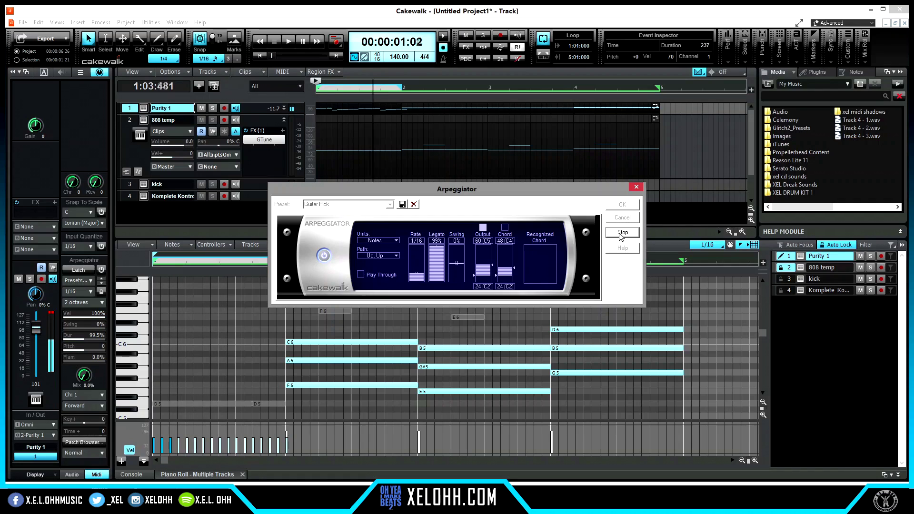
pyautogui.click(622, 232)
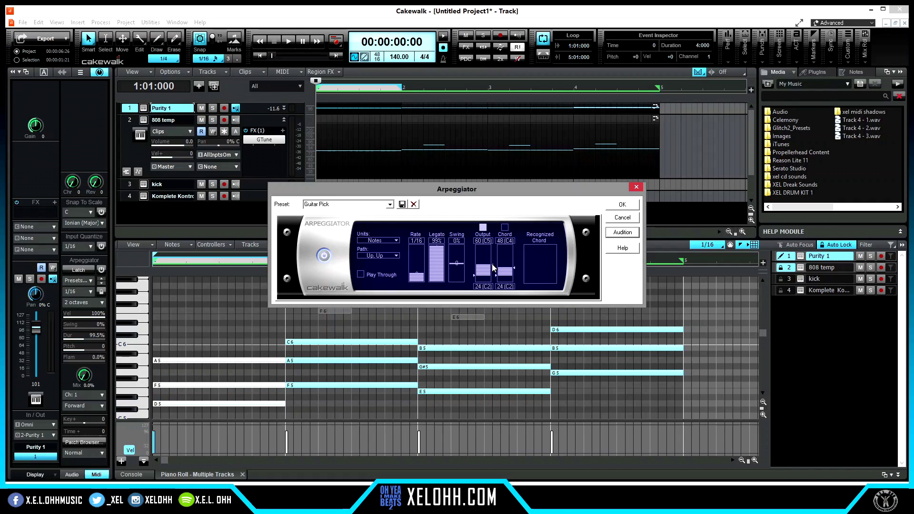
# Raise the arpeggiator's output range to an upper limit of 83 (B6), audition it and close the plug-in without applying.
pyautogui.moveTo(481, 278); pyautogui.dragTo(481, 272)
pyautogui.moveTo(483, 269); pyautogui.dragTo(482, 268)
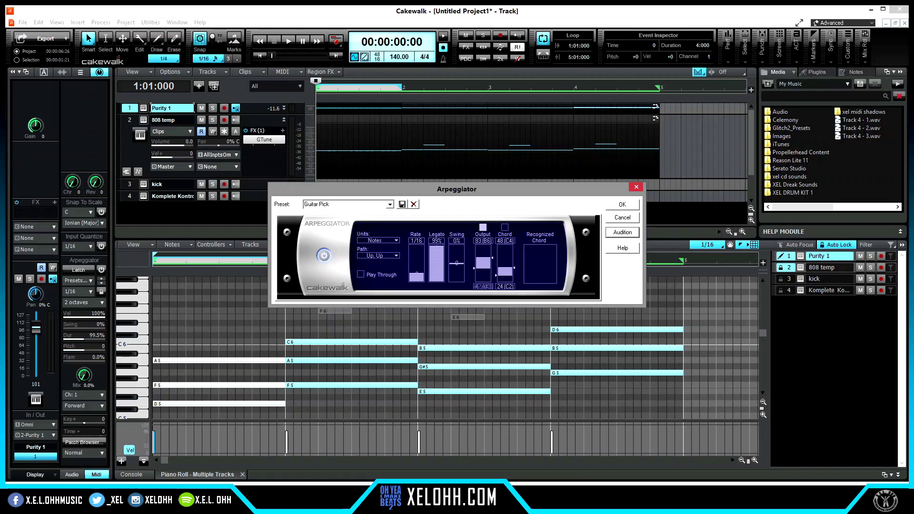
pyautogui.click(623, 232)
pyautogui.click(636, 188)
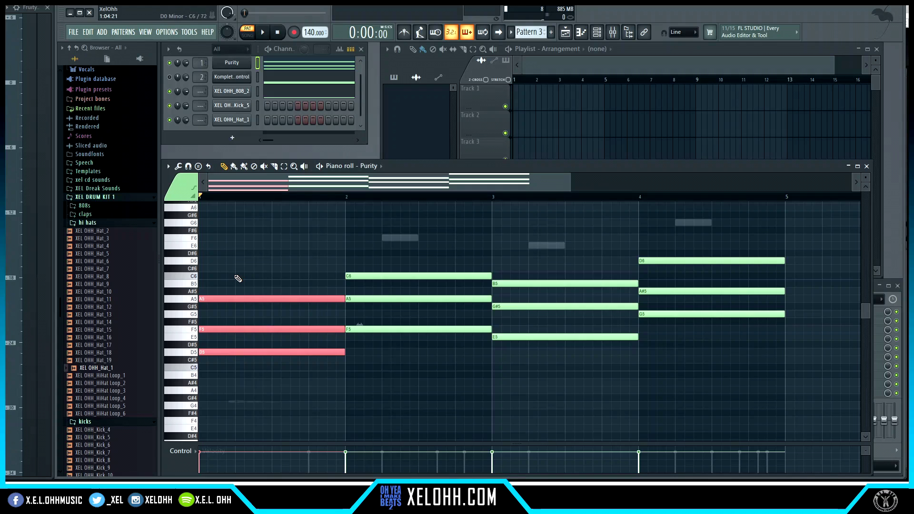
# Switch to FL Studio and quick chop the selected bar 1 chord notes in the Purity piano roll.
pyautogui.hotkey('ctrl', 'u')
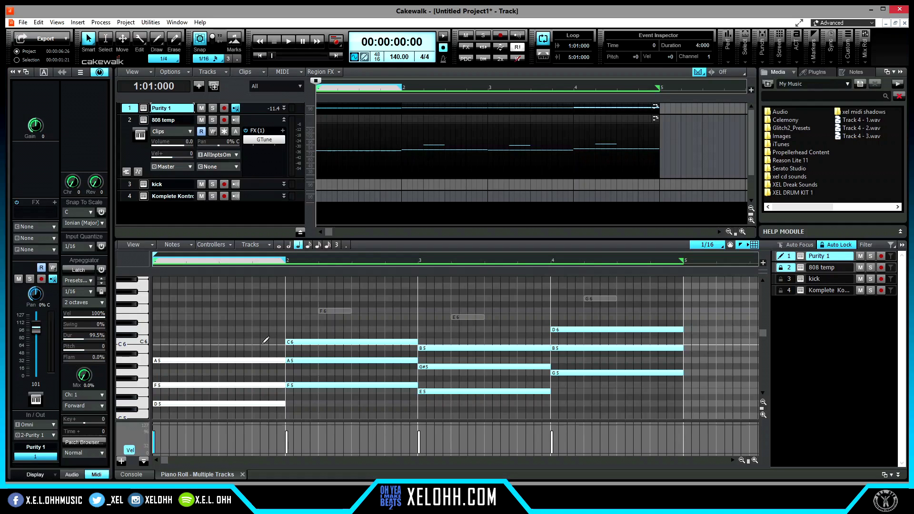
# Switch to Cakewalk and run the Break note(s) into 4.CAL script on the selected bar 1 chord notes.
pyautogui.rightClick(261, 320)
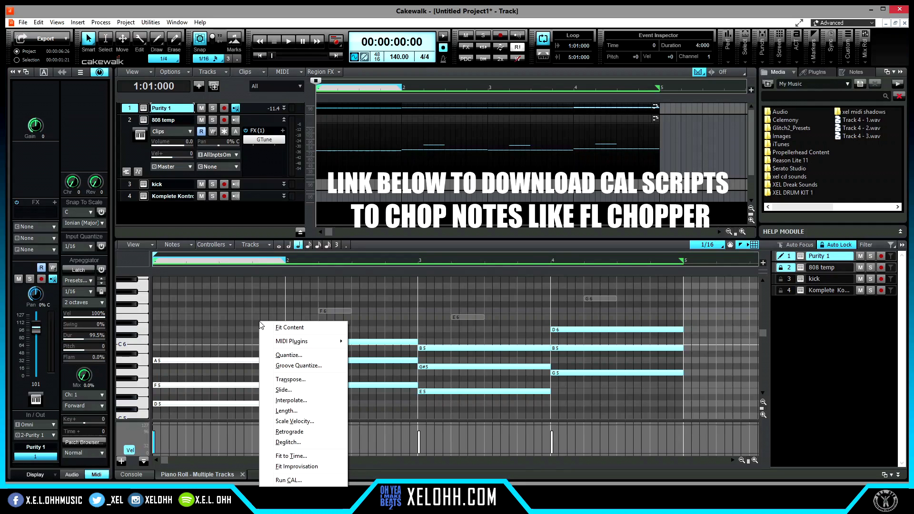
pyautogui.click(290, 480)
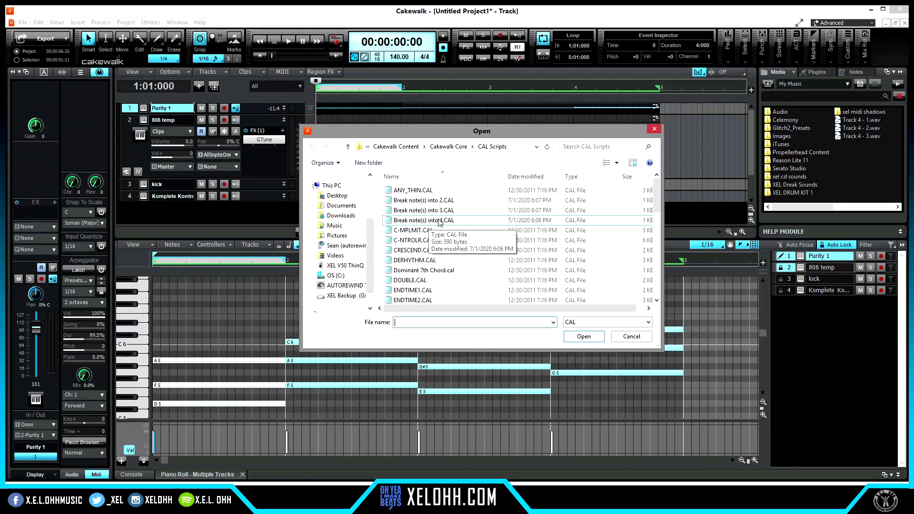
pyautogui.click(435, 221)
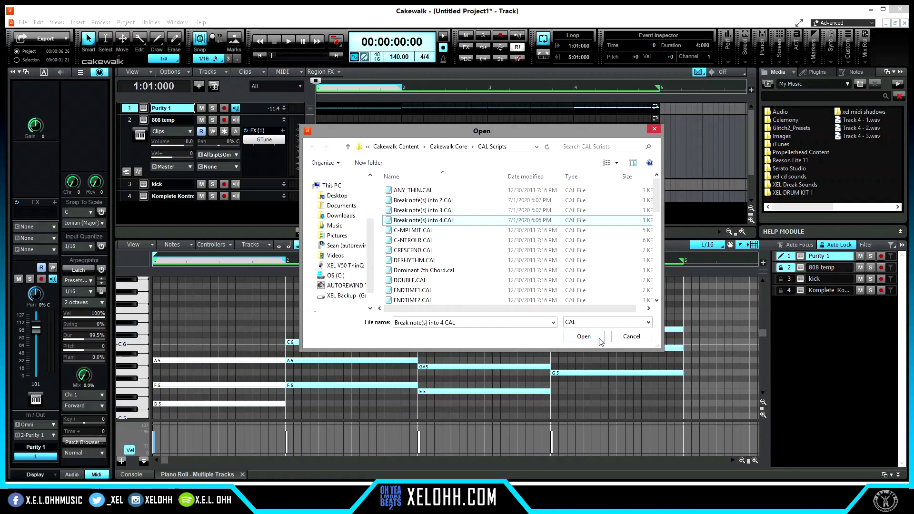
pyautogui.click(598, 338)
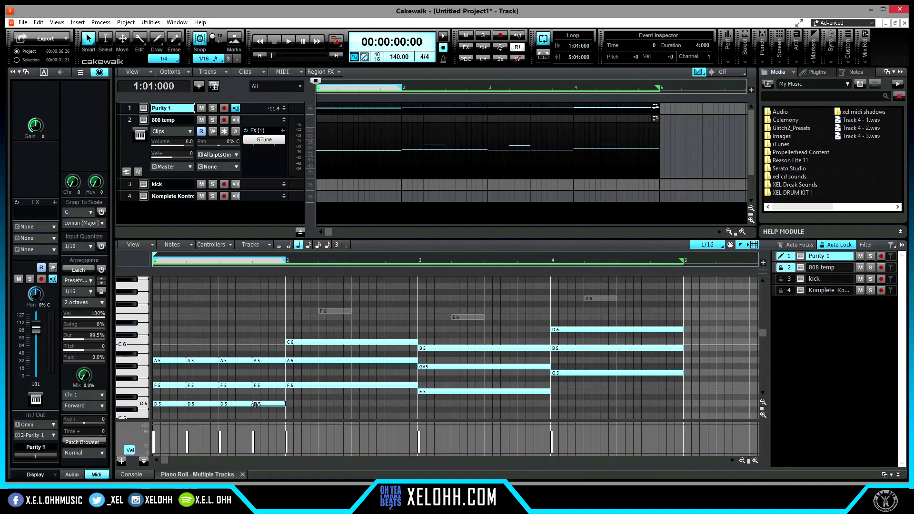
# Select the split bar 1 notes, break each into 4 again and play back the chopped chord.
pyautogui.moveTo(271, 415); pyautogui.dragTo(184, 340)
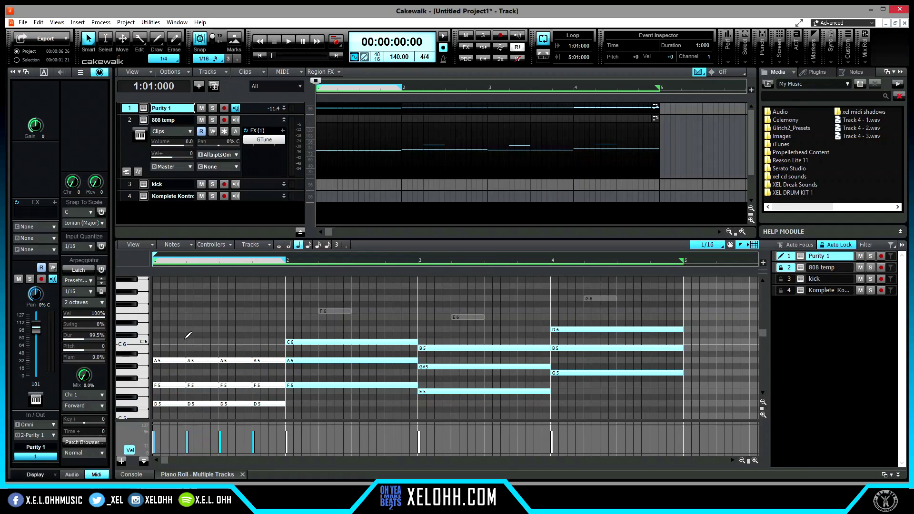
pyautogui.hotkey('ctrl', 'z')
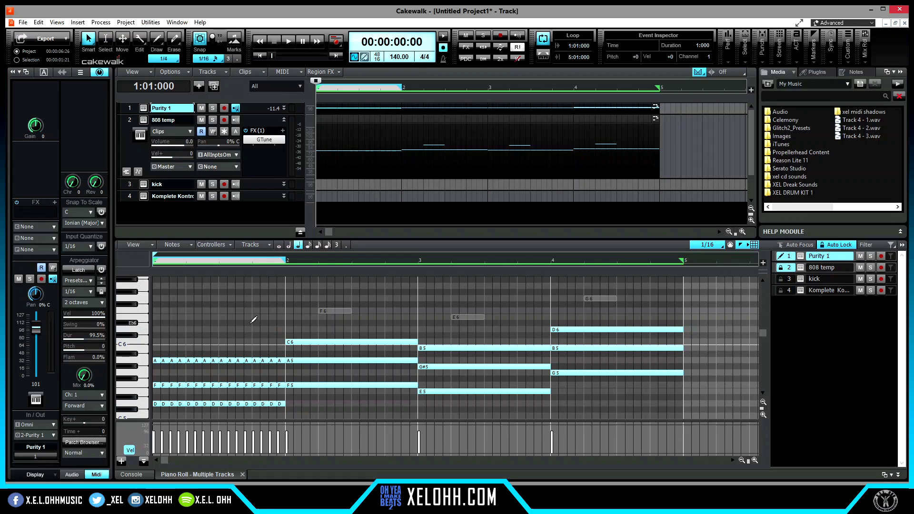
pyautogui.press('space')
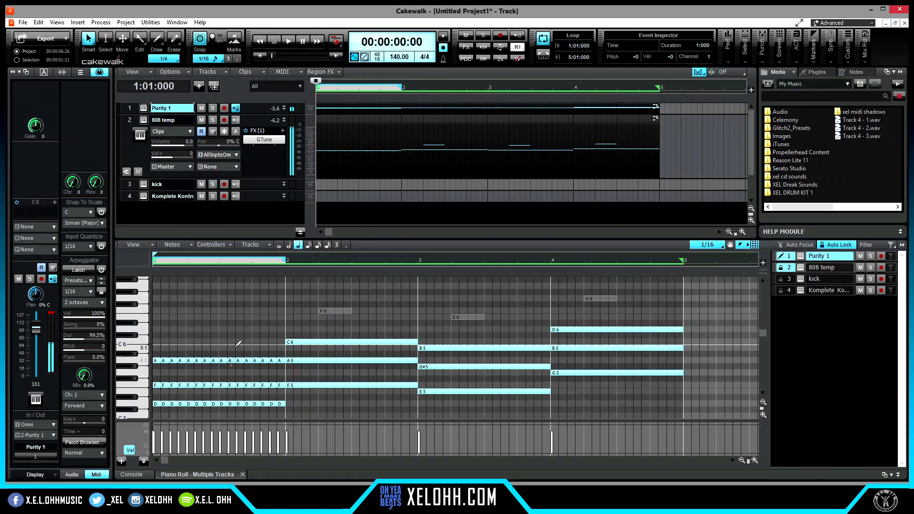
pyautogui.press('space')
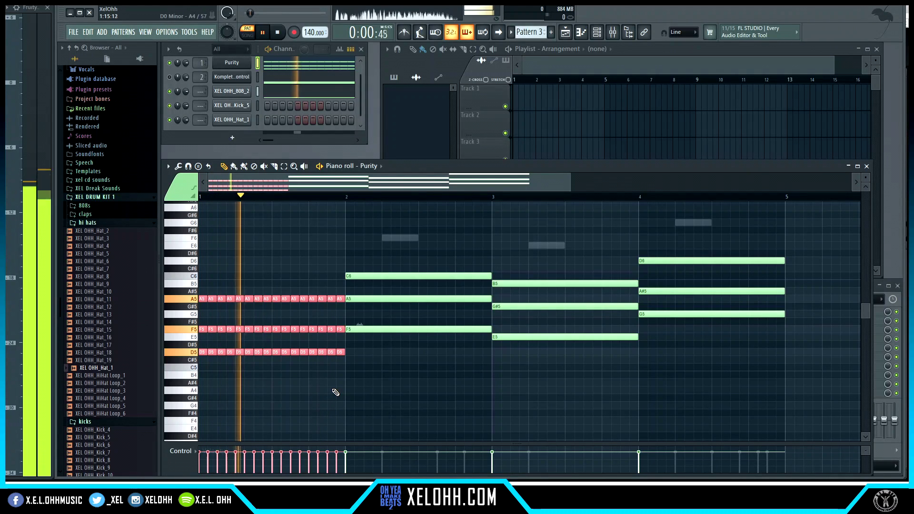
# Switch to FL Studio, glue the chopped bar 1 notes together, and preview the Chopper's Default pattern on them while adjusting its time multiplier.
pyautogui.press('space')
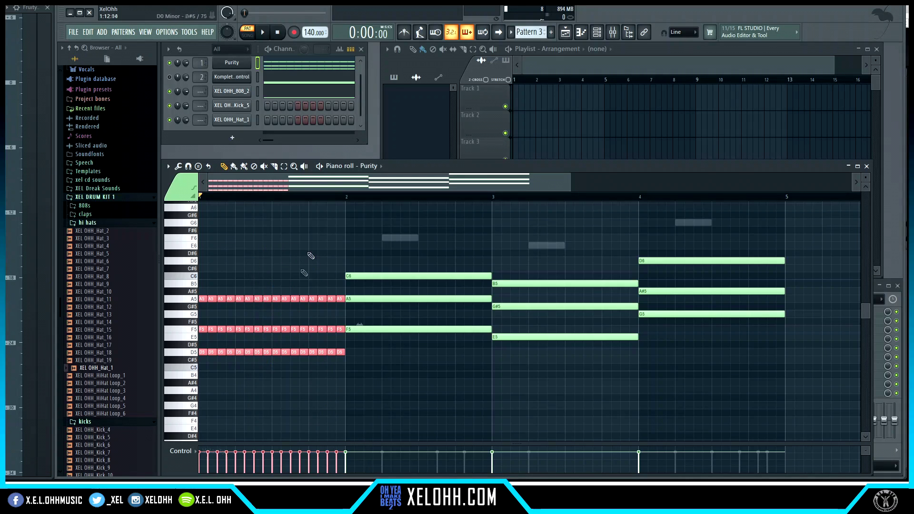
pyautogui.hotkey('ctrl', 'g')
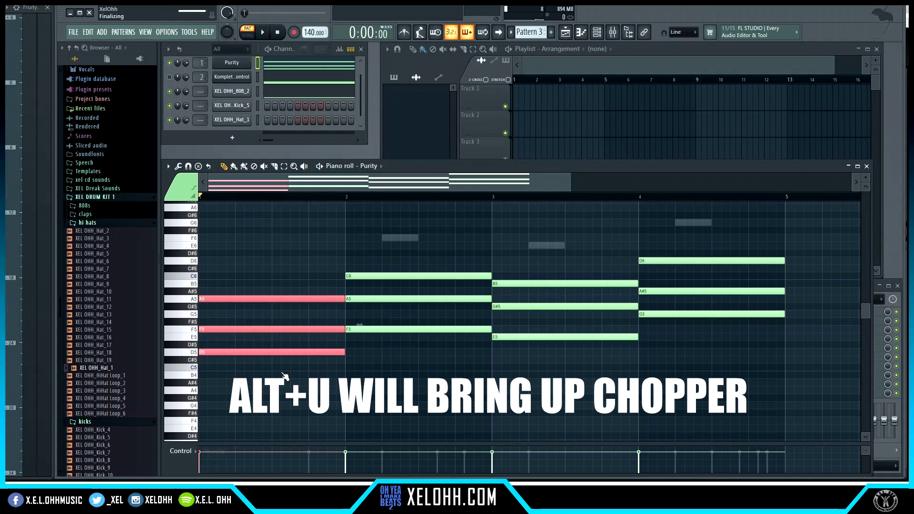
pyautogui.hotkey('alt', 'u')
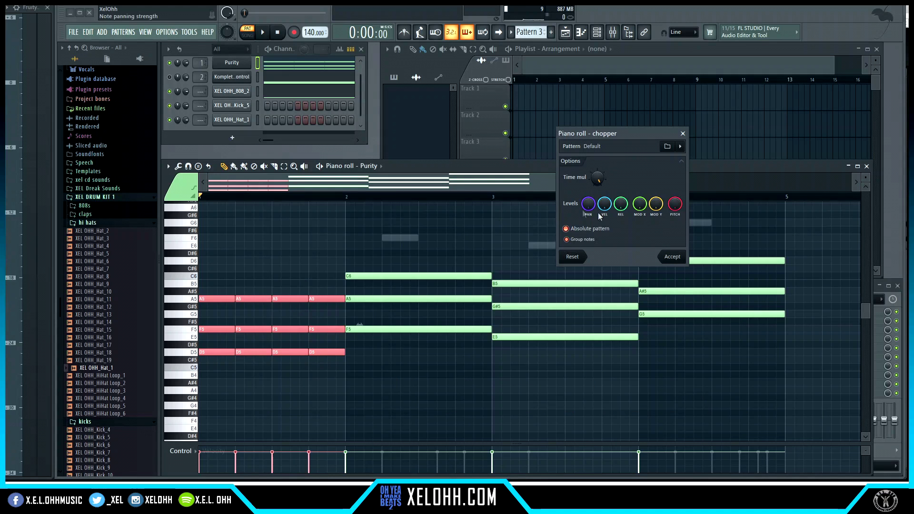
pyautogui.moveTo(597, 178); pyautogui.dragTo(579, 190)
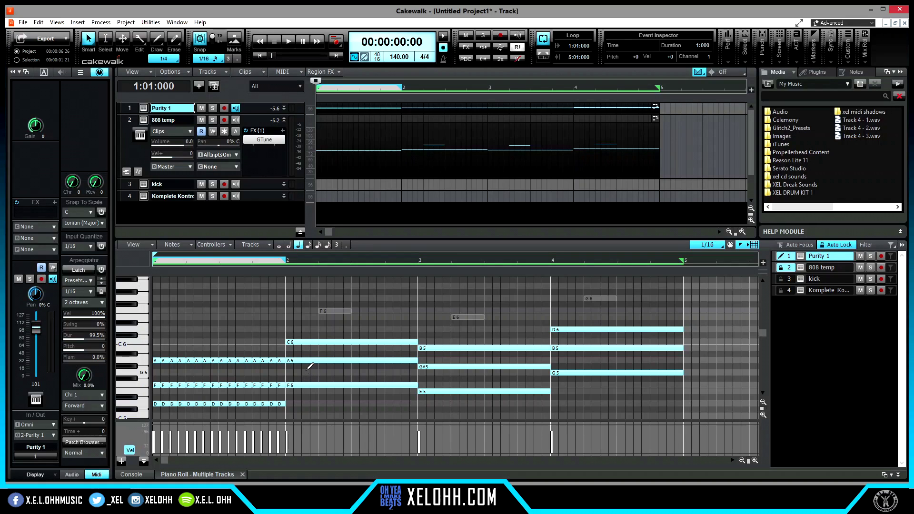
# Switch to Cakewalk and undo both note breaks on the bar 1 chord.
pyautogui.hotkey('ctrl', 'z')
pyautogui.hotkey('ctrl', 'z')
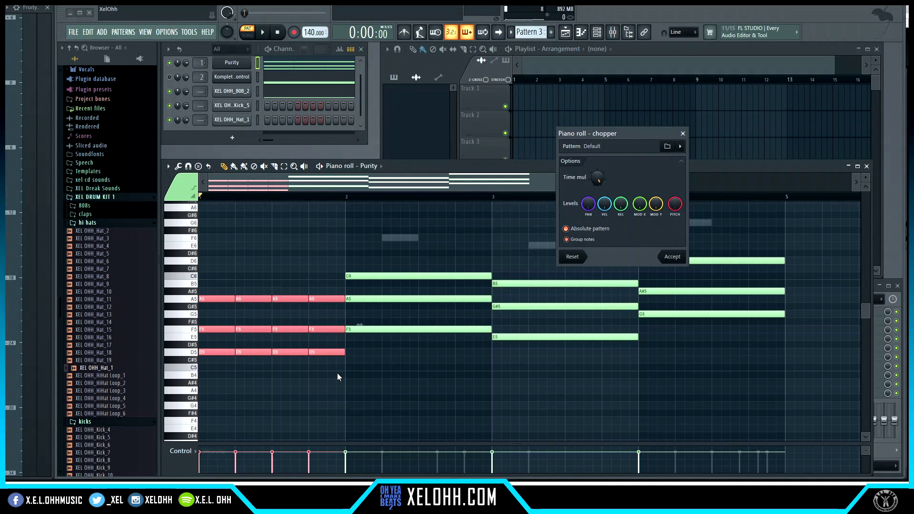
# Switch to FL Studio, cancel the Chopper and open the Strum tool for the selected bar 1 chord notes.
pyautogui.click(683, 134)
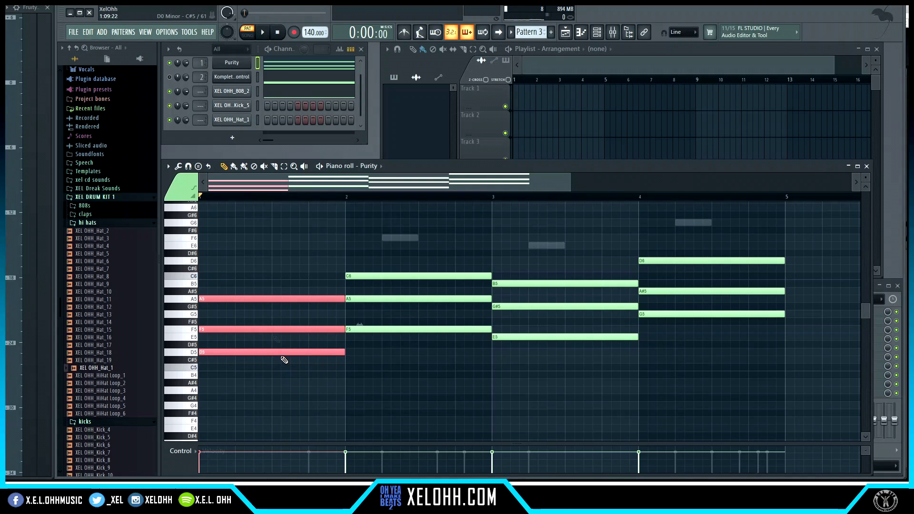
pyautogui.click(168, 166)
pyautogui.moveTo(188, 196)
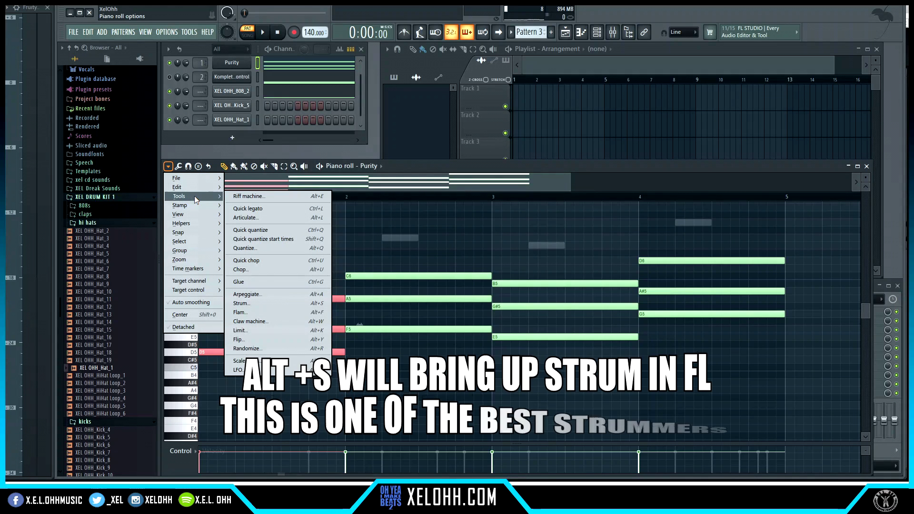
pyautogui.click(272, 302)
pyautogui.moveTo(322, 130); pyautogui.dragTo(448, 210)
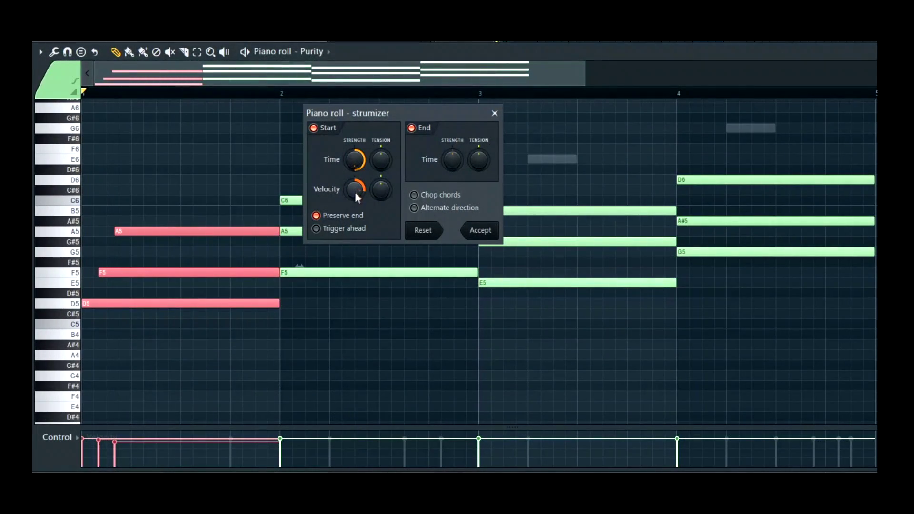
# Reset the strumizer's start velocity and time strengths to neutral, and raise the start time strength slightly.
pyautogui.moveTo(354, 189); pyautogui.dragTo(354, 207)
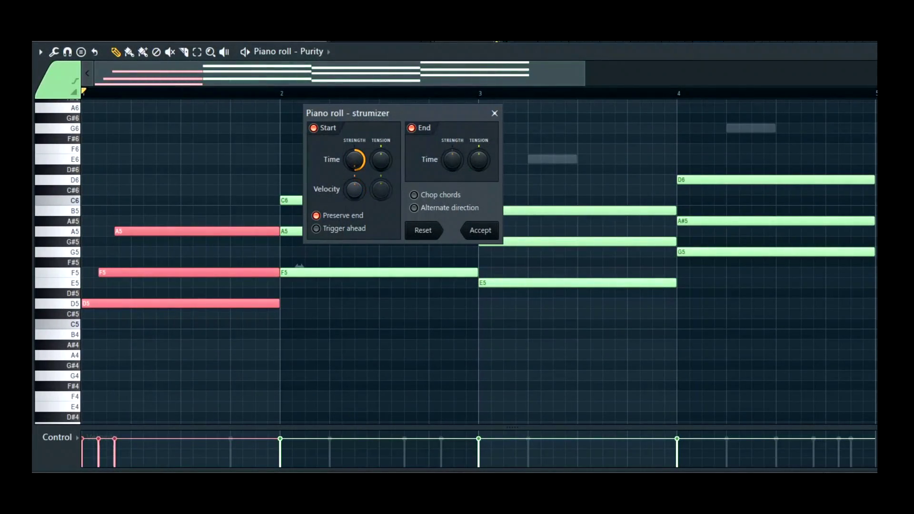
pyautogui.moveTo(354, 159); pyautogui.dragTo(355, 181)
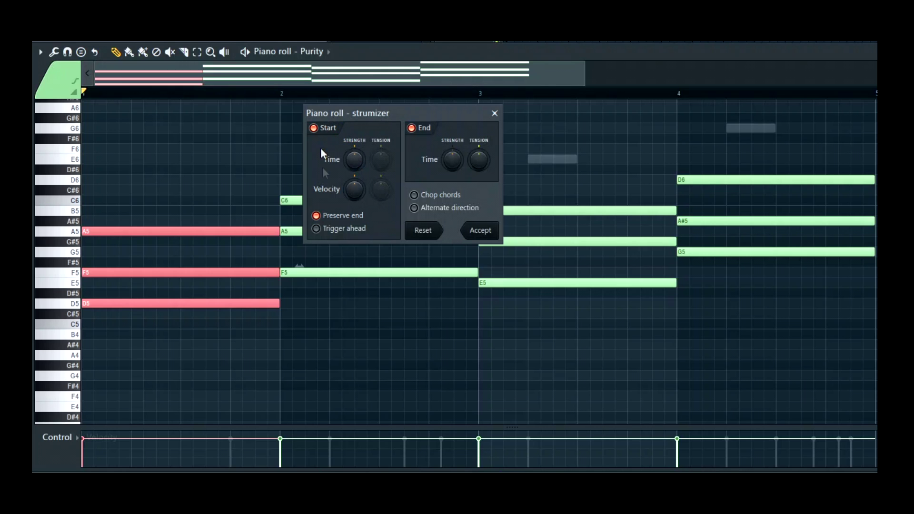
pyautogui.moveTo(355, 160); pyautogui.dragTo(354, 145)
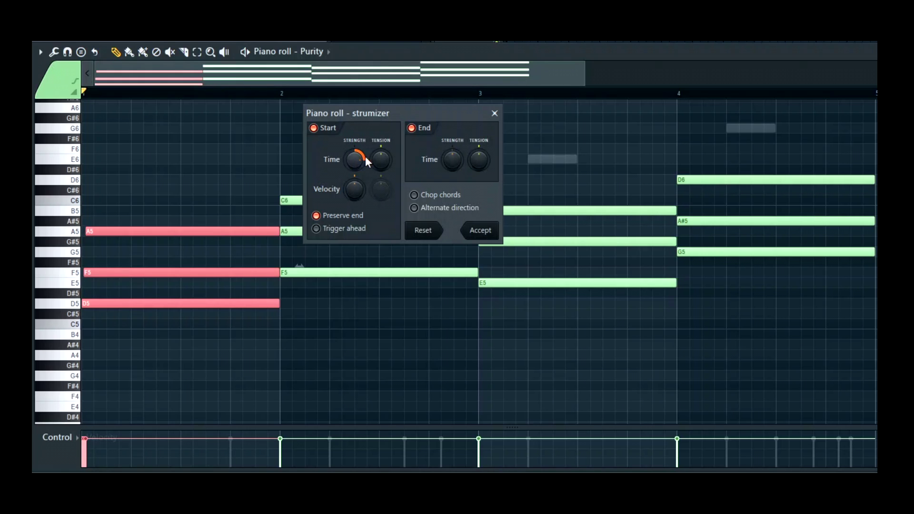
# Try different start time tensions, return the start time settings to neutral and close the strumizer without applying.
pyautogui.moveTo(381, 160); pyautogui.dragTo(381, 149)
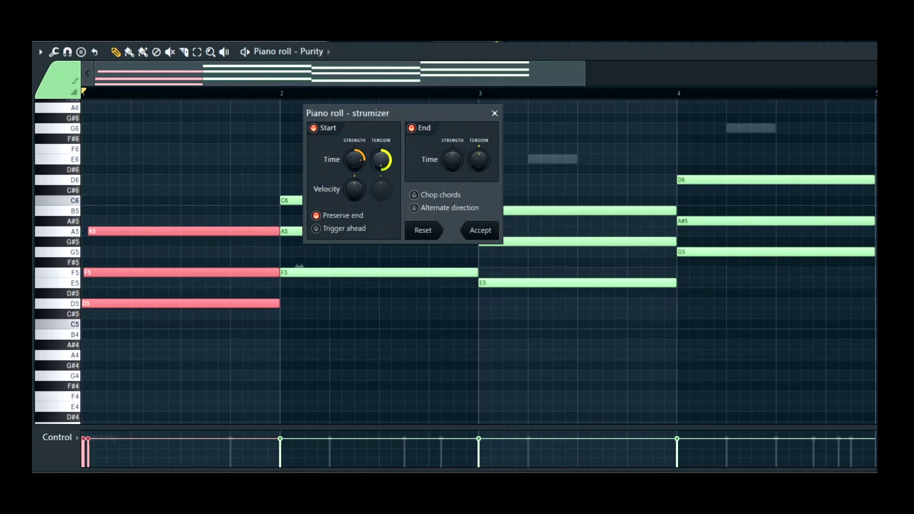
pyautogui.moveTo(381, 160)
pyautogui.mouseDown()
pyautogui.moveTo(381, 171)
pyautogui.moveTo(381, 150)
pyautogui.mouseUp()
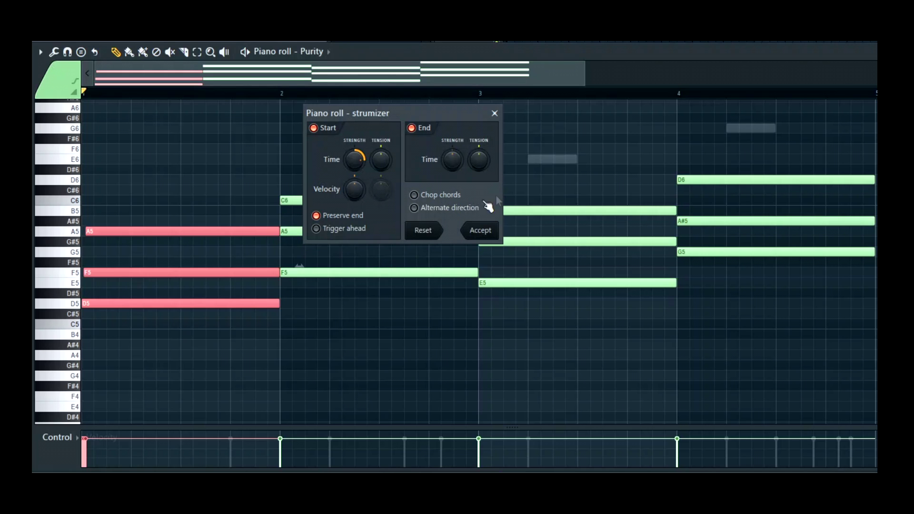
pyautogui.moveTo(348, 161)
pyautogui.mouseDown()
pyautogui.moveTo(348, 188)
pyautogui.moveTo(354, 139)
pyautogui.moveTo(354, 157)
pyautogui.mouseUp()
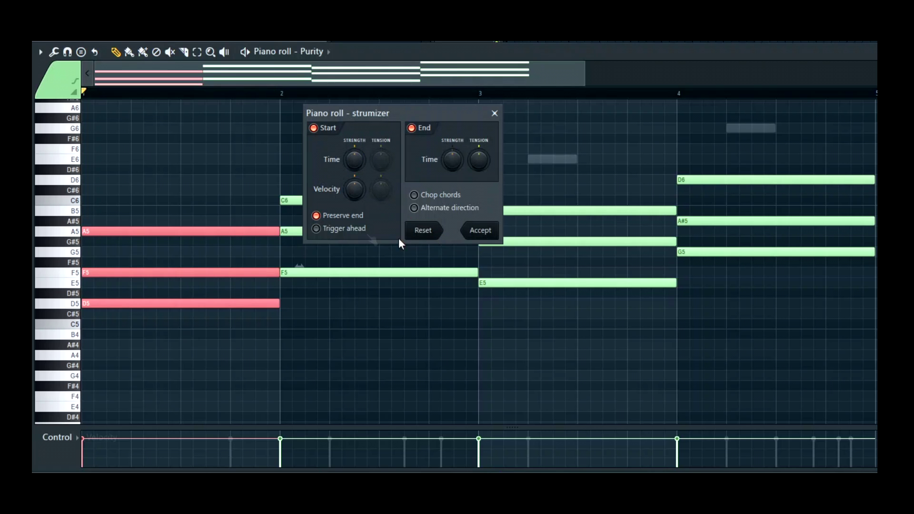
pyautogui.click(495, 114)
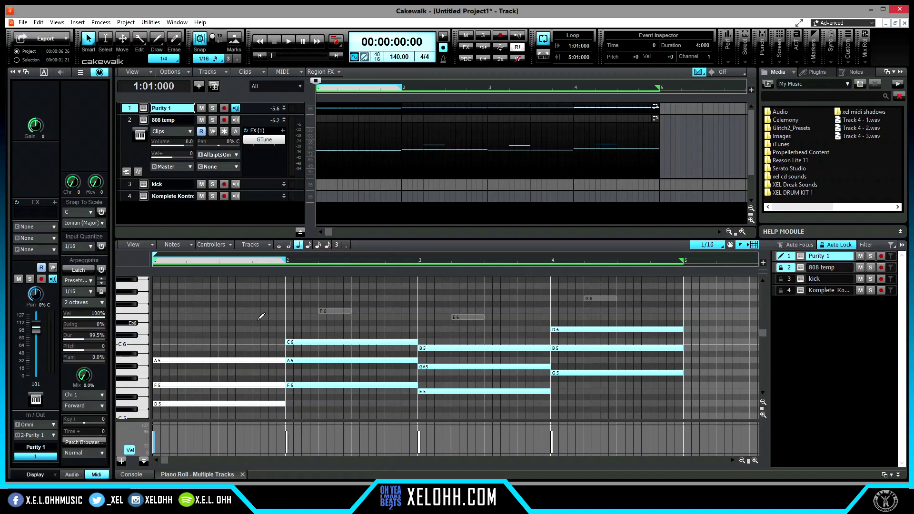
# Run the STRUM-IT2.CAL script on the selected bar 1 chord, entering a tick separation and strumming from low to high.
pyautogui.rightClick(261, 317)
pyautogui.click(276, 480)
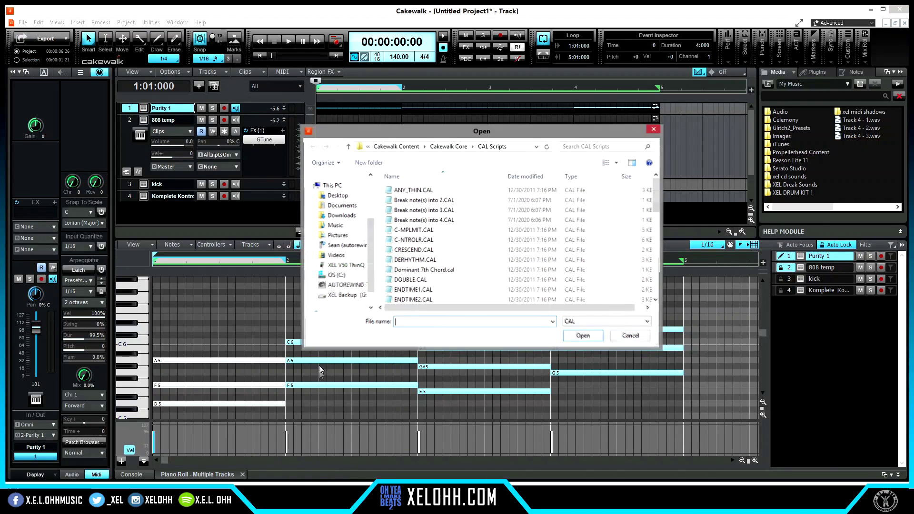
pyautogui.moveTo(655, 188); pyautogui.dragTo(655, 247)
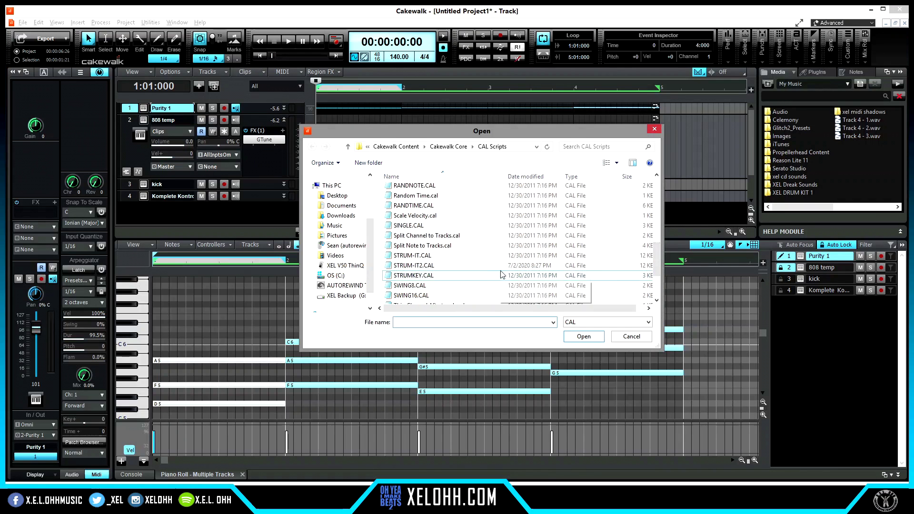
pyautogui.click(419, 268)
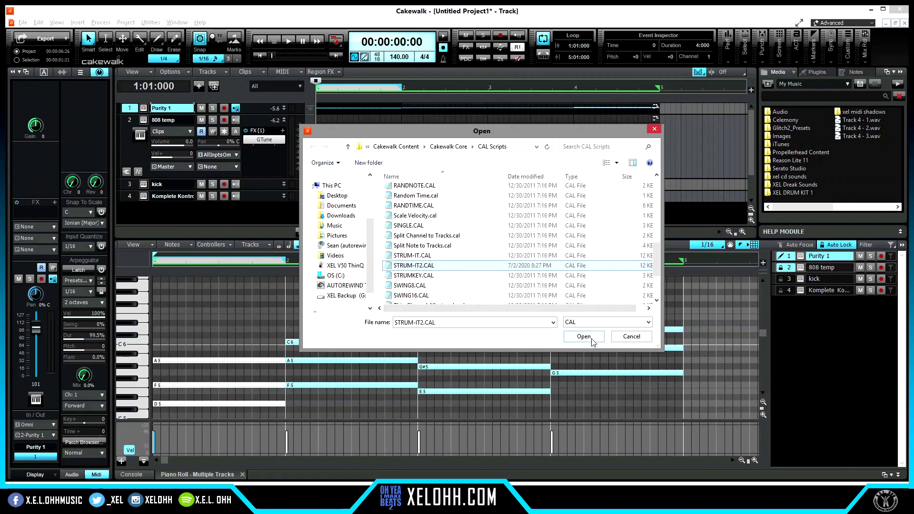
pyautogui.click(592, 338)
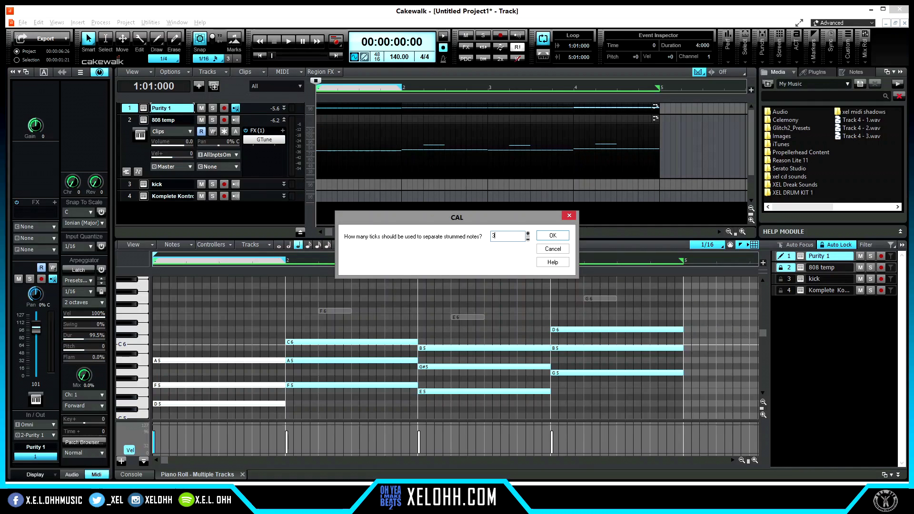
pyautogui.click(553, 236)
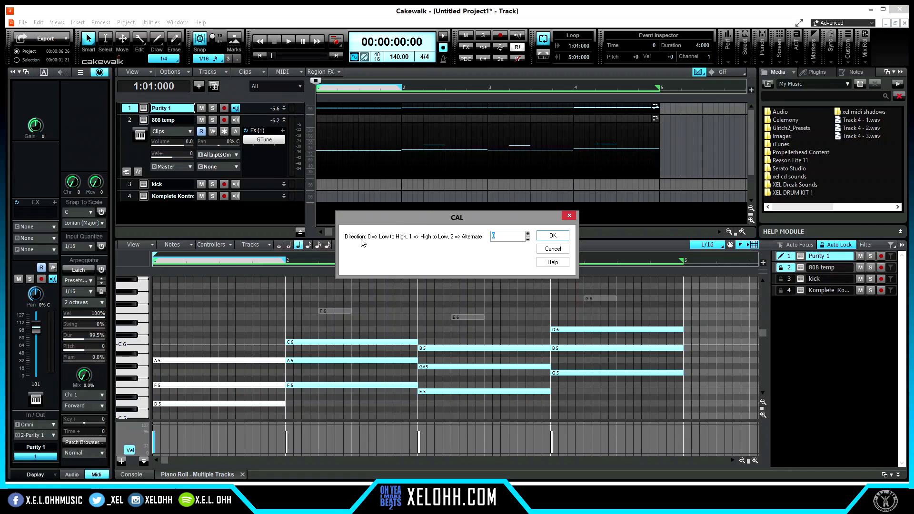
pyautogui.click(557, 236)
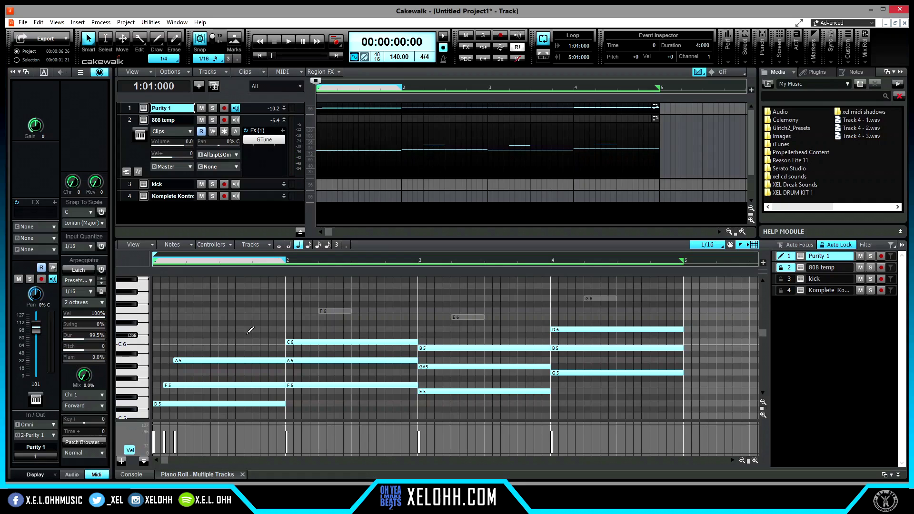
# Undo the strum script on the bar 1 chord.
pyautogui.hotkey('ctrl', 'z')
pyautogui.hotkey('ctrl', 'z')
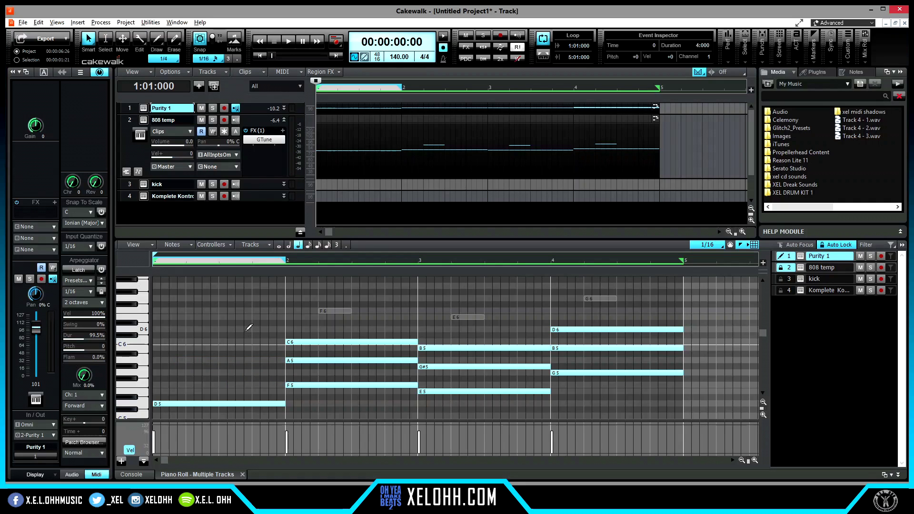
pyautogui.hotkey('ctrl', 'z')
pyautogui.hotkey('ctrl', 'y')
pyautogui.hotkey('ctrl', 'y')
pyautogui.hotkey('ctrl', 'y')
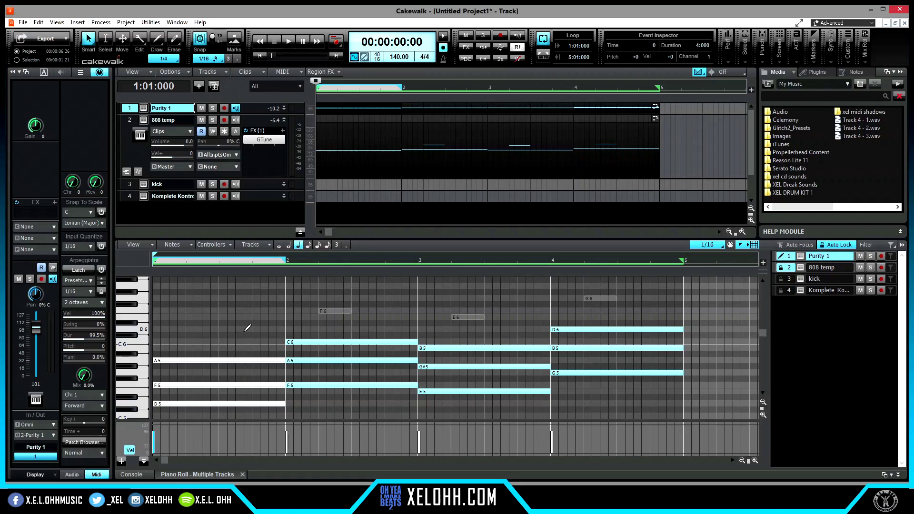
# Draw an ascending run of overlapping quarter notes E6, F6, G6 and A6 above the bar 1 chord, starting on beat 2.
pyautogui.click(187, 317)
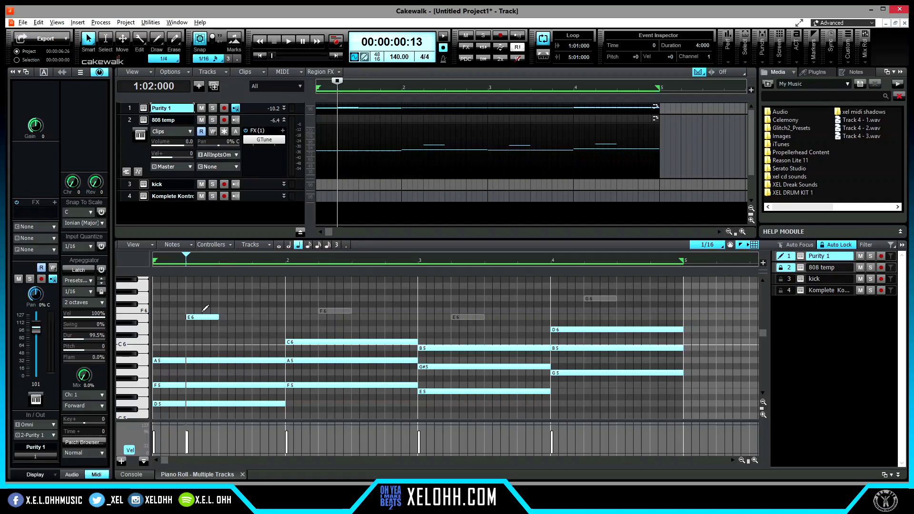
pyautogui.click(203, 310)
pyautogui.click(212, 298)
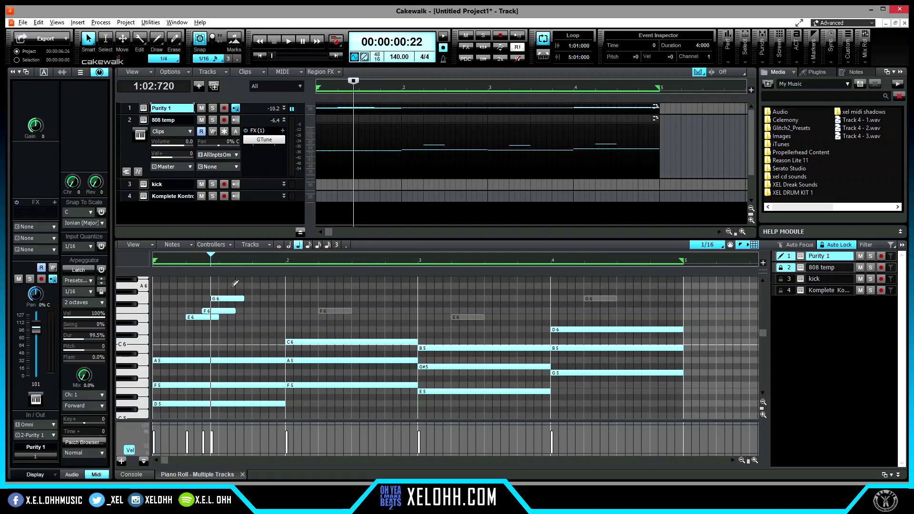
pyautogui.click(229, 286)
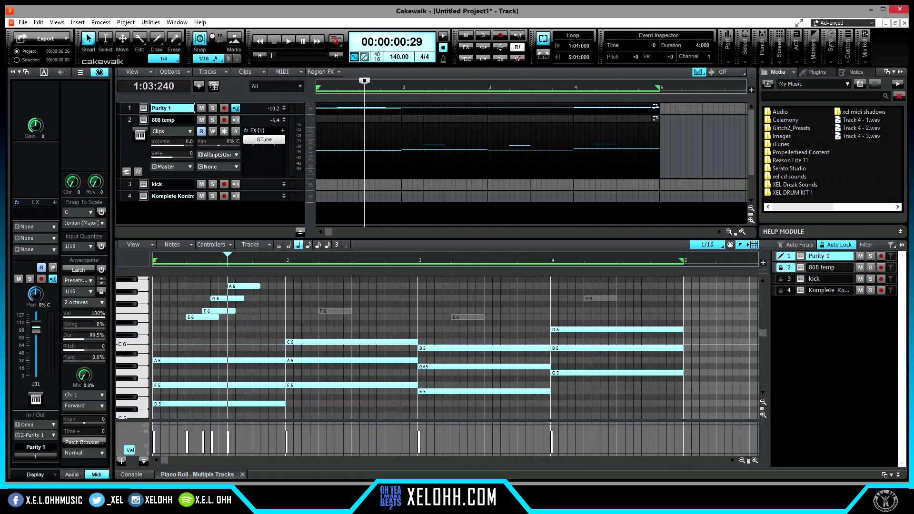
# Switch to FL Studio and draw E6, F6, G6 and A6 a sixteenth apart above the bar 1 chord, starting on beat 2.
pyautogui.moveTo(363, 499)
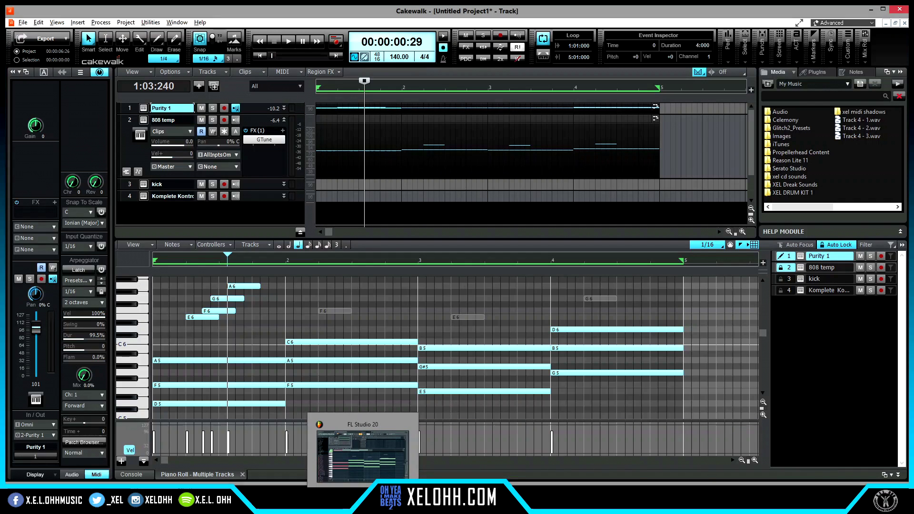
pyautogui.click(363, 455)
pyautogui.click(238, 246)
pyautogui.click(248, 238)
pyautogui.click(257, 223)
pyautogui.click(266, 208)
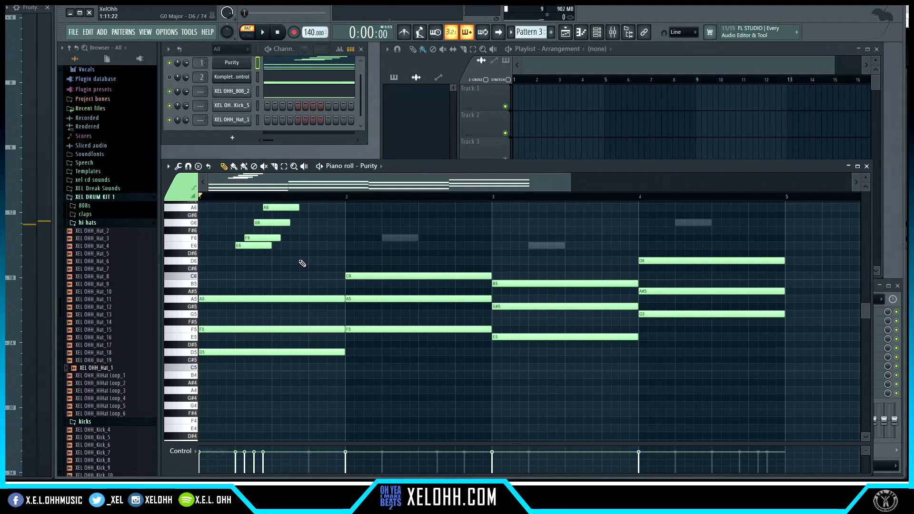
# Play the bar 1 run in FL Studio and in Cakewalk to compare how it sounds in both.
pyautogui.press('space')
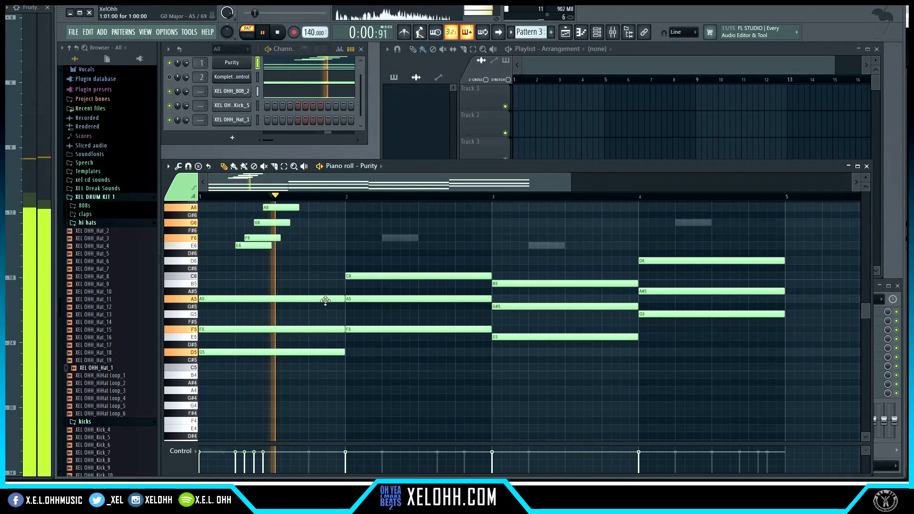
pyautogui.press('space')
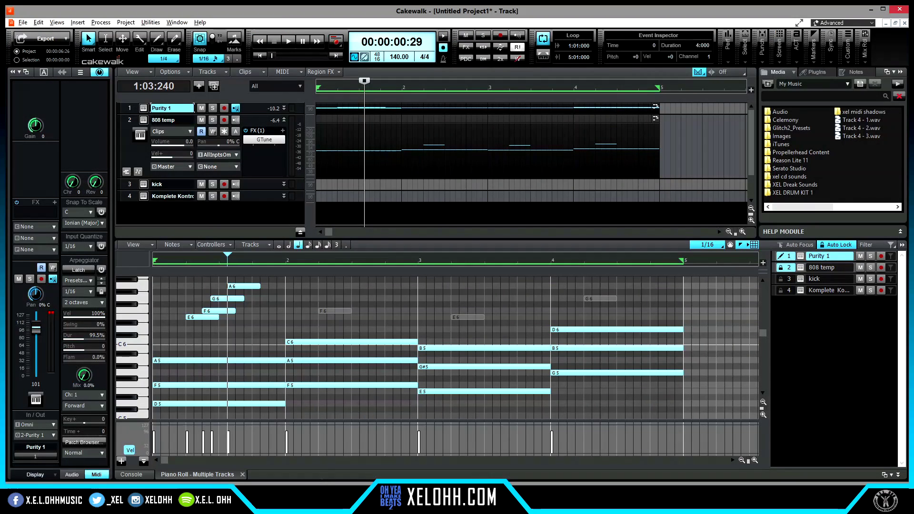
pyautogui.press('space')
pyautogui.press('space')
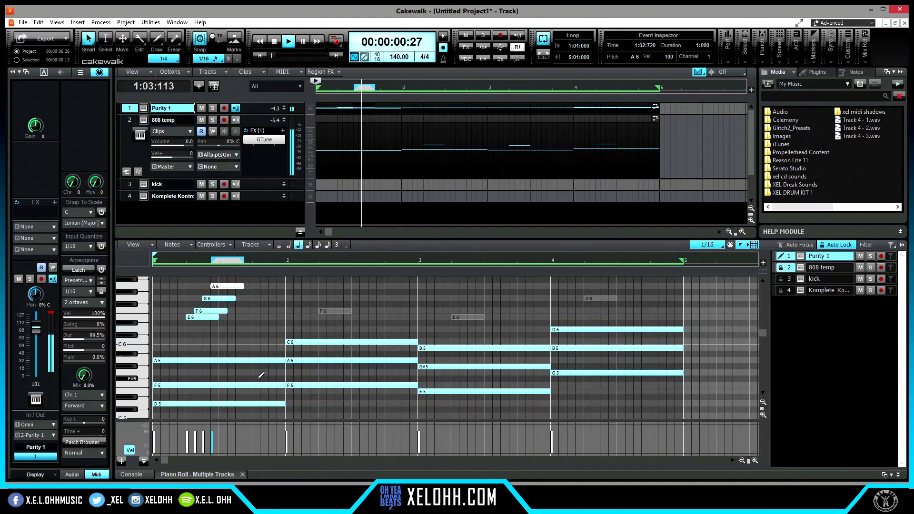
pyautogui.press('space')
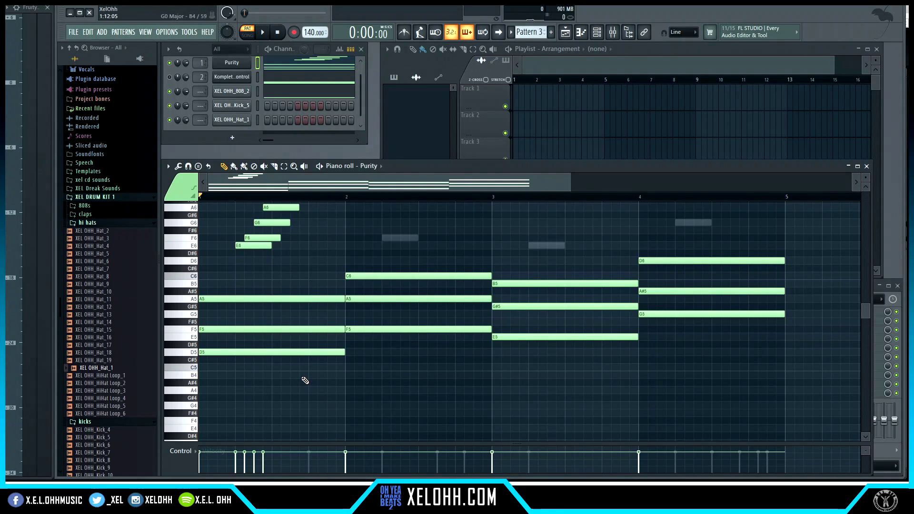
pyautogui.press('space')
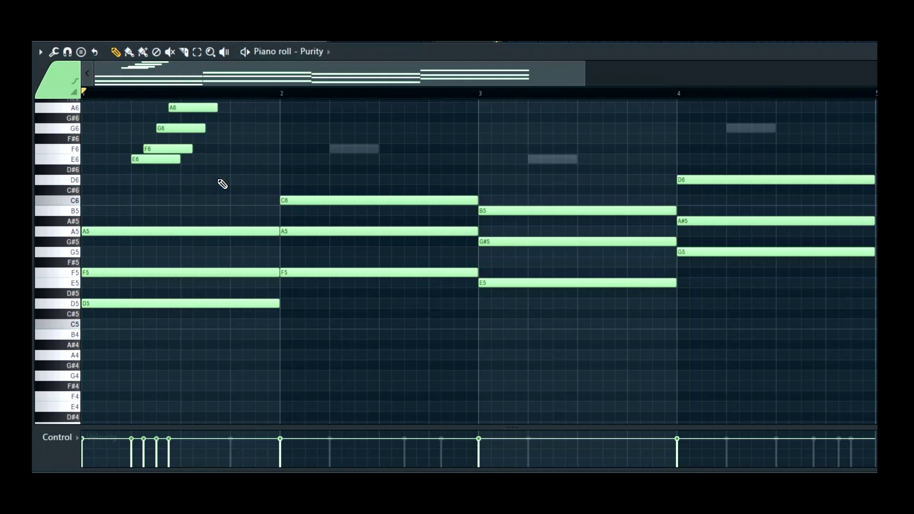
# In FL Studio, select the E6 to A6 run, stretch it proportionally to about the end of bar 1 and play it back.
pyautogui.moveTo(218, 183); pyautogui.dragTo(120, 122)
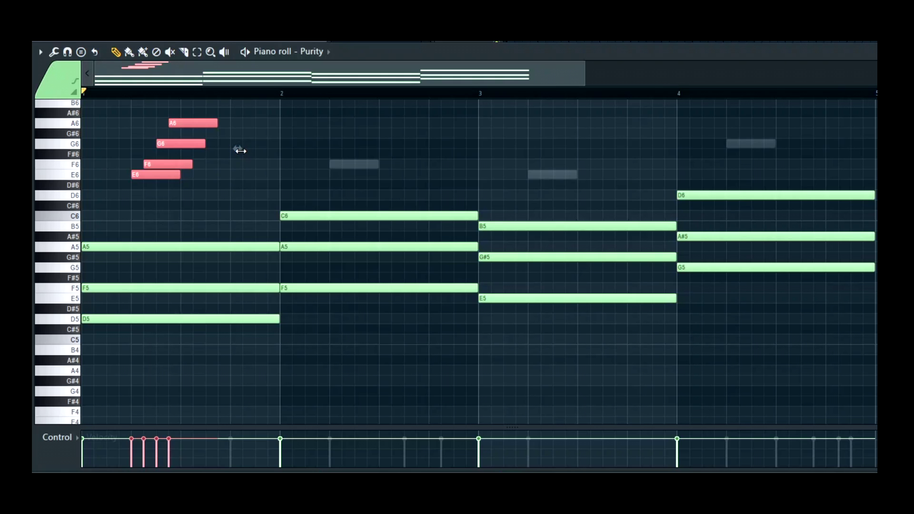
pyautogui.moveTo(238, 150); pyautogui.dragTo(298, 177)
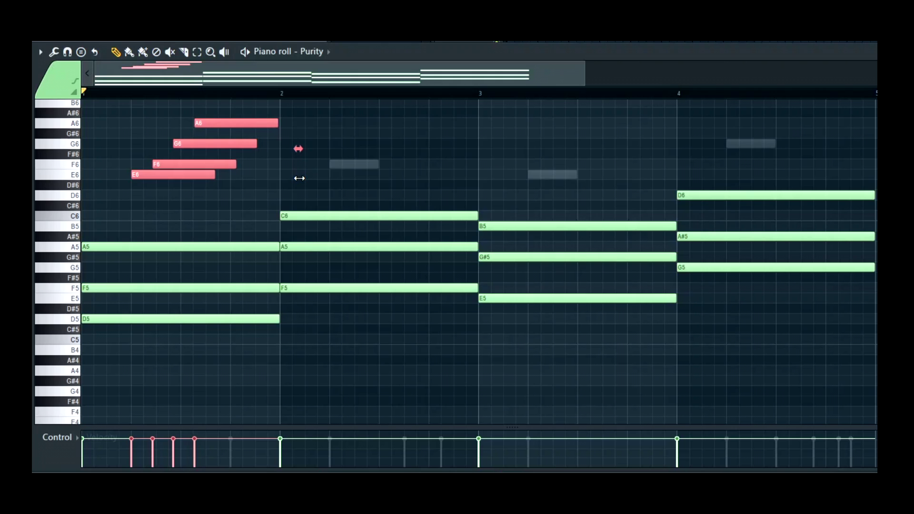
pyautogui.press('space')
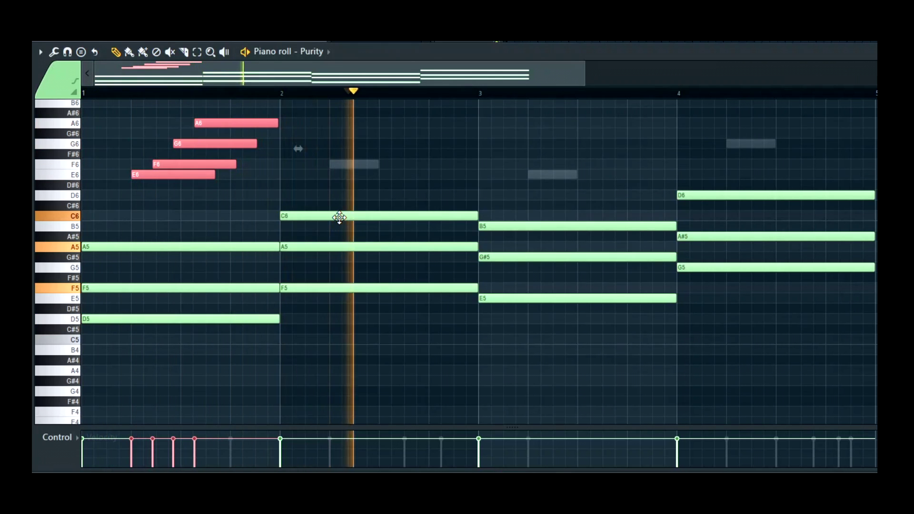
pyautogui.press('space')
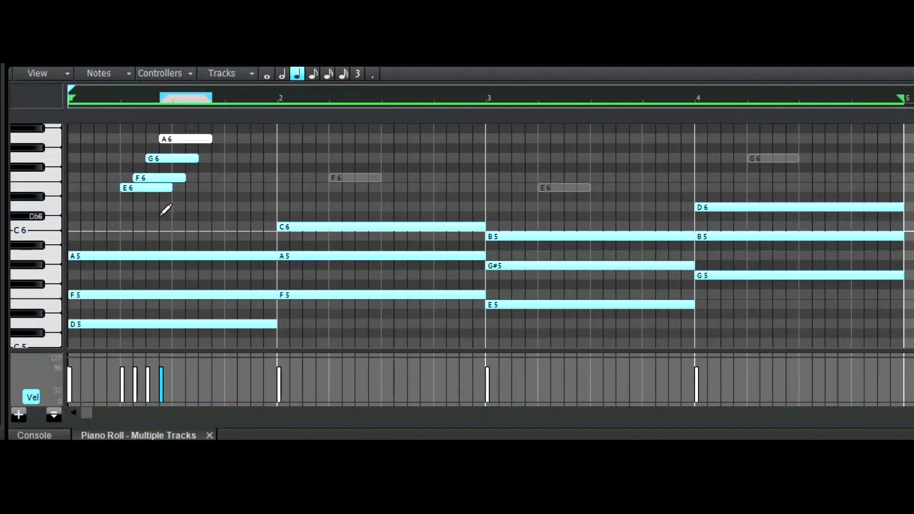
# In Cakewalk, select the E6 to A6 run, stretch it proportionally to the end of bar 1 and play it back.
pyautogui.moveTo(164, 211); pyautogui.dragTo(190, 136)
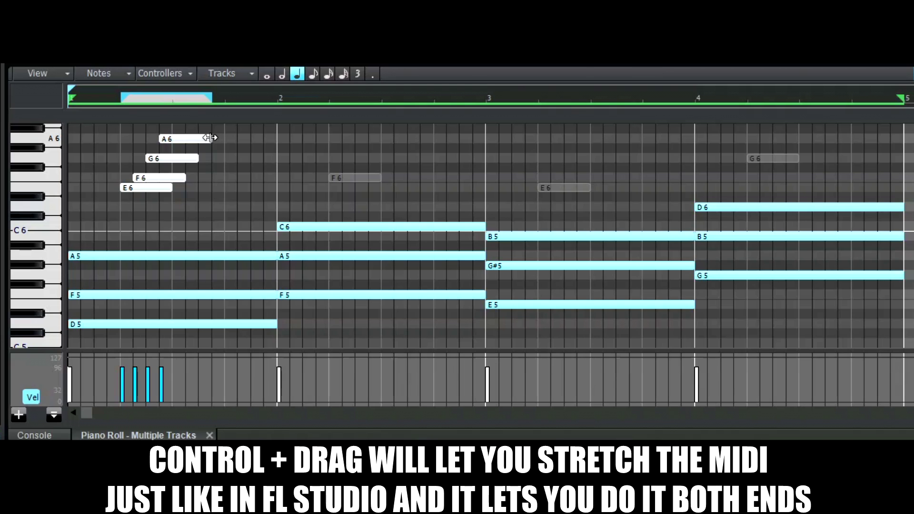
pyautogui.moveTo(210, 137); pyautogui.dragTo(278, 138)
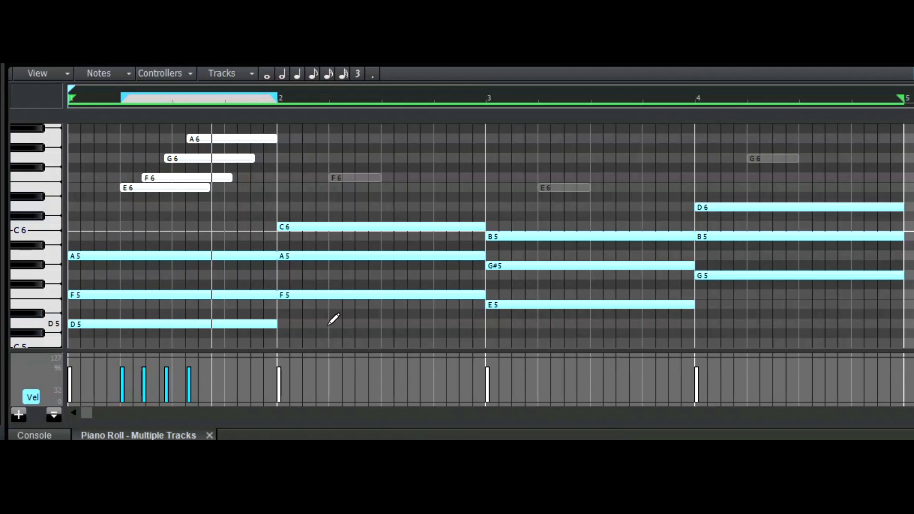
pyautogui.press('space')
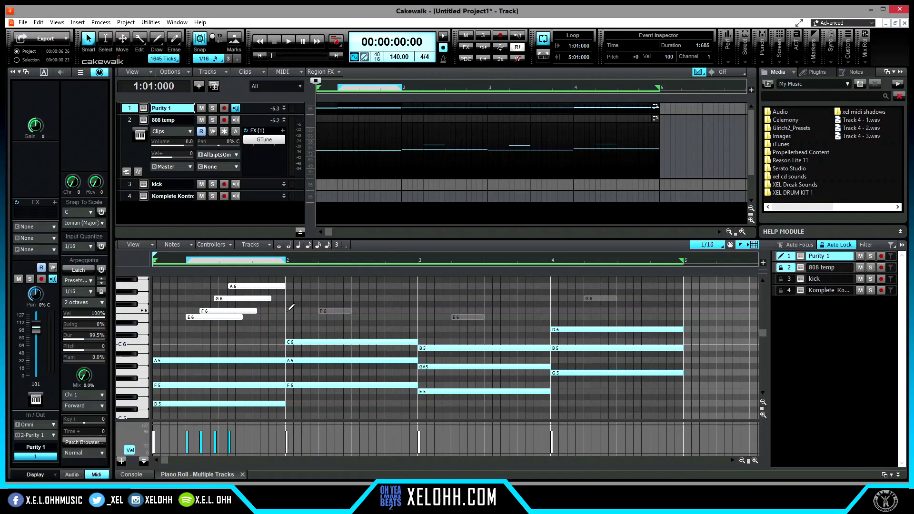
# Undo the stretch of the four-note run in Cakewalk and in FL Studio.
pyautogui.hotkey('ctrl', 'z')
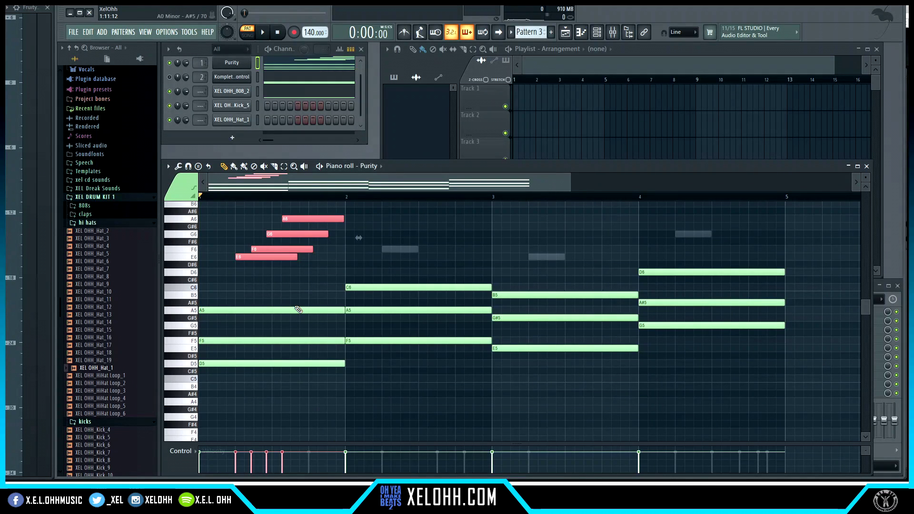
pyautogui.hotkey('ctrl', 'z')
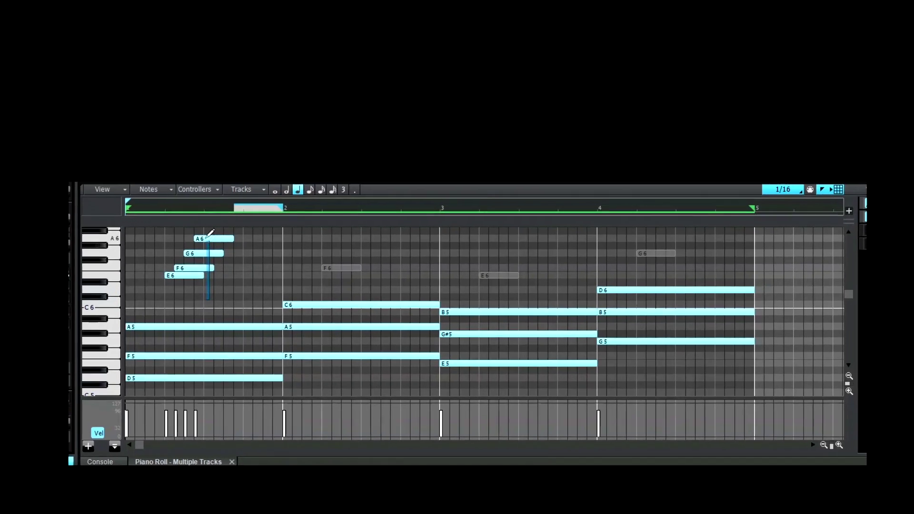
# In Cakewalk, stretch the front of the E6 to A6 run back to 1:01:000, play it and undo the stretch.
pyautogui.moveTo(226, 341); pyautogui.dragTo(203, 286)
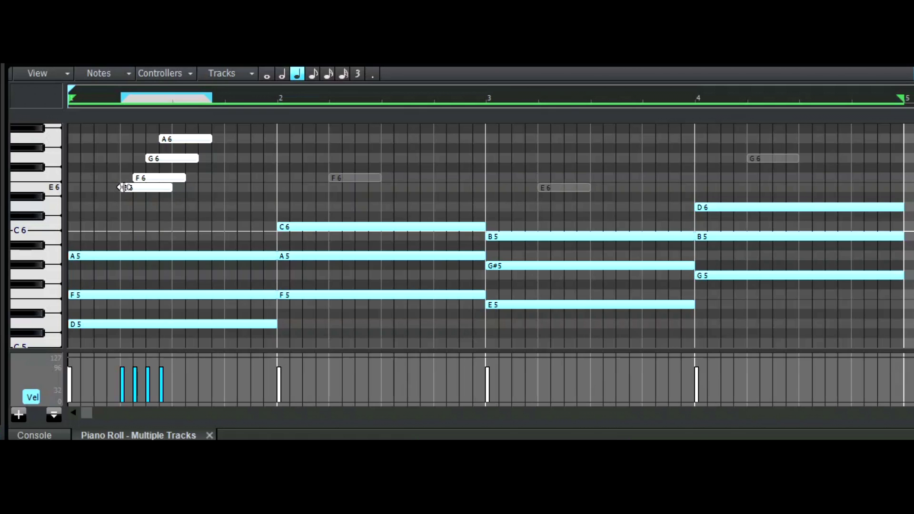
pyautogui.moveTo(123, 187); pyautogui.dragTo(69, 188)
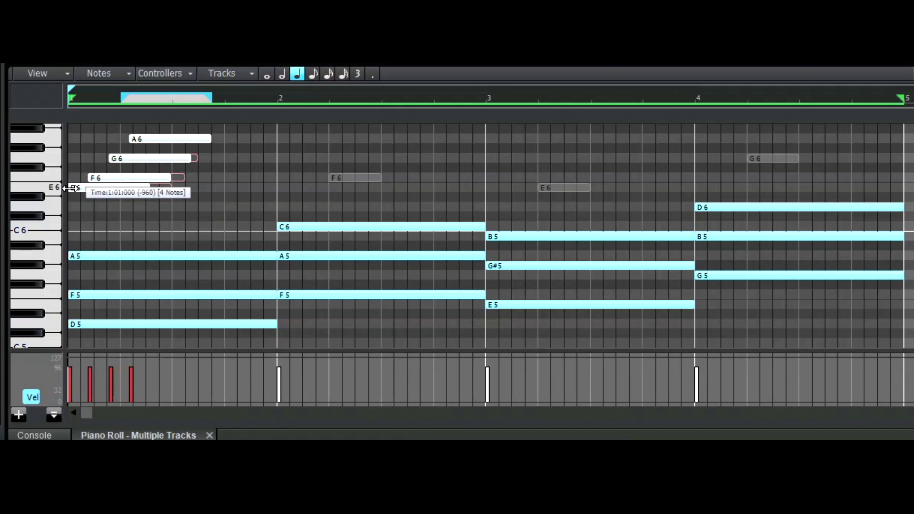
pyautogui.moveTo(69, 188); pyautogui.dragTo(69, 188)
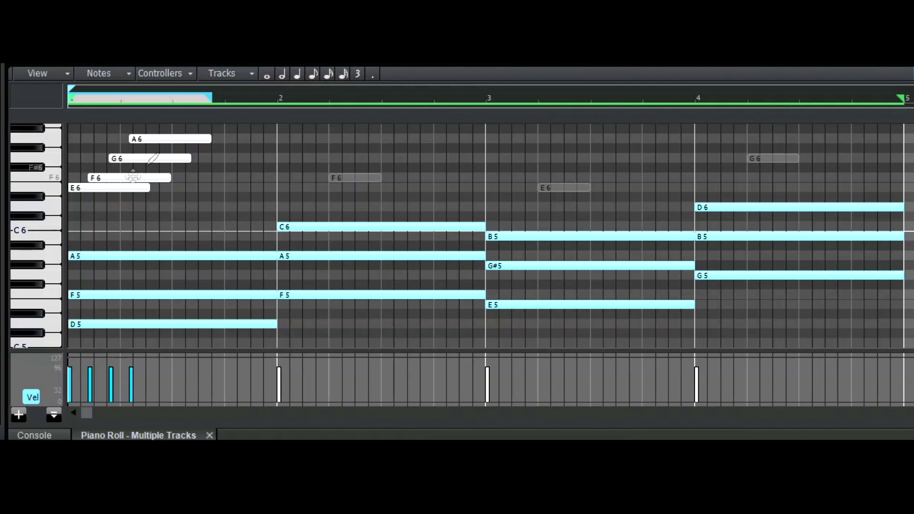
pyautogui.press('space')
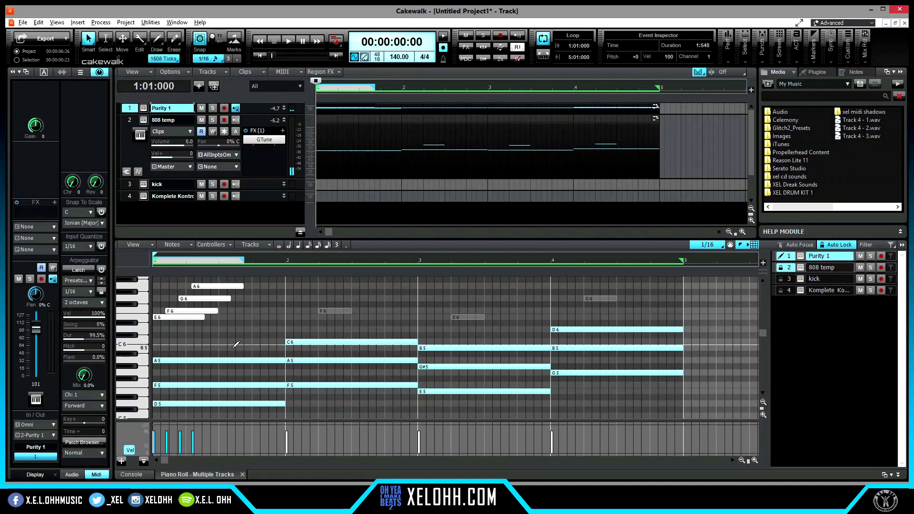
pyautogui.hotkey('ctrl', 'z')
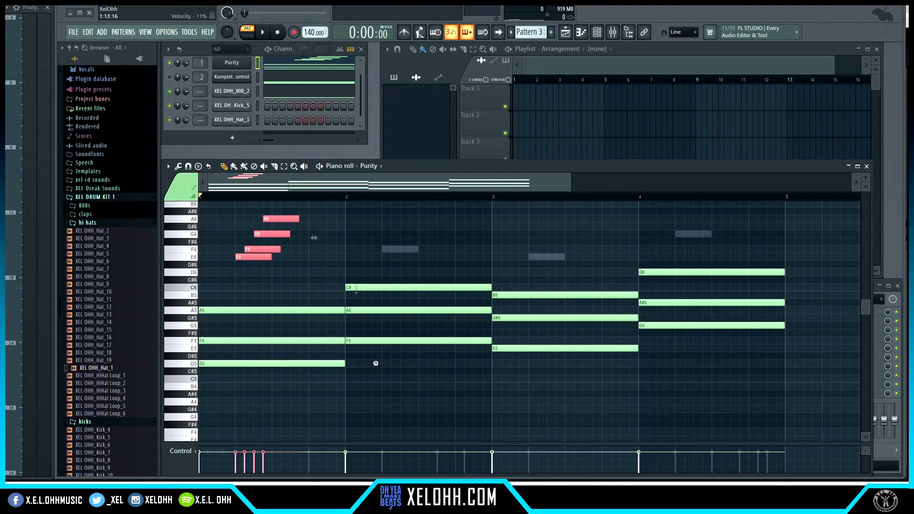
# In FL Studio, view and close the Komplete Kontrol instrument, and open the XEL OHH_808_2 channel settings.
pyautogui.click(235, 79)
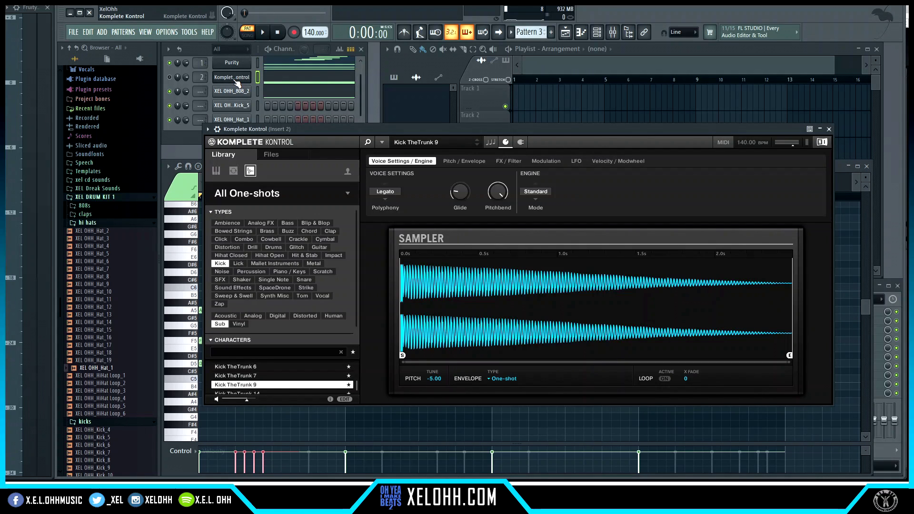
pyautogui.click(235, 79)
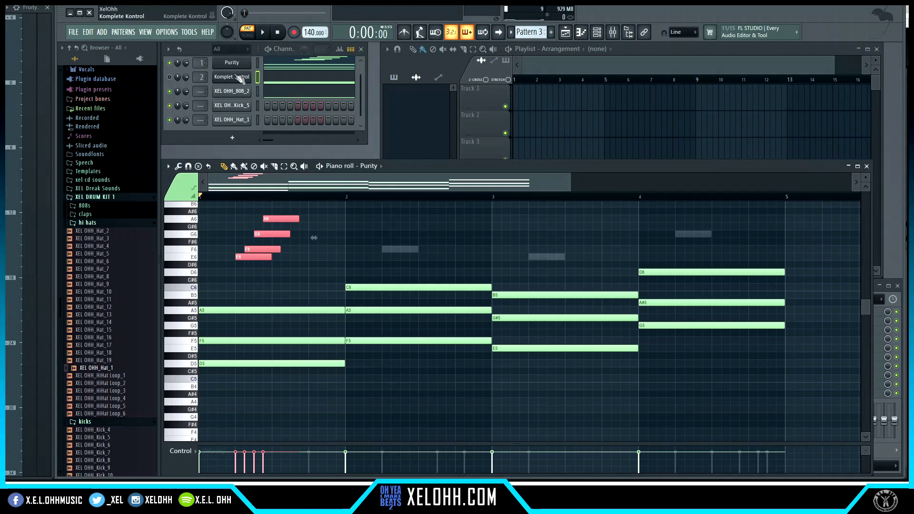
pyautogui.click(235, 92)
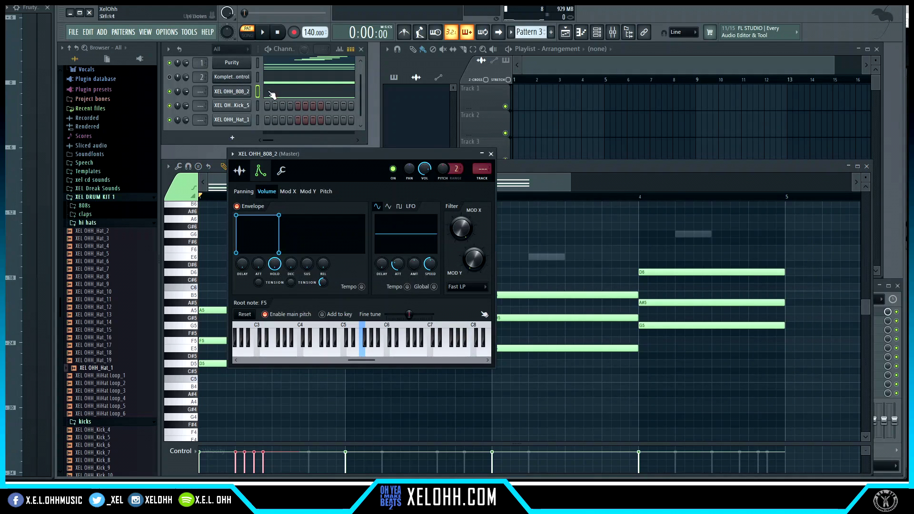
# In FL Studio, copy the XEL OHH_808_2 notes, paste them into the XEL OHH_Kick_5 channel and close its settings.
pyautogui.click(233, 154)
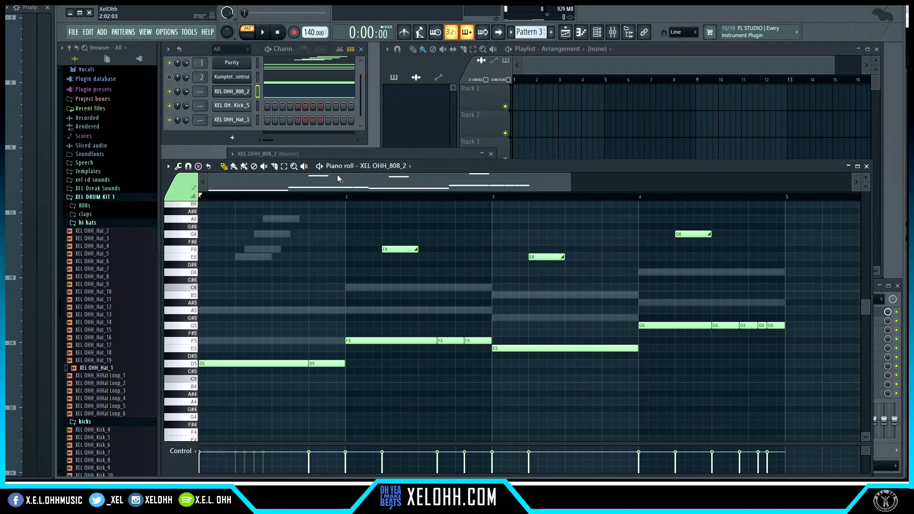
pyautogui.rightClick(231, 91)
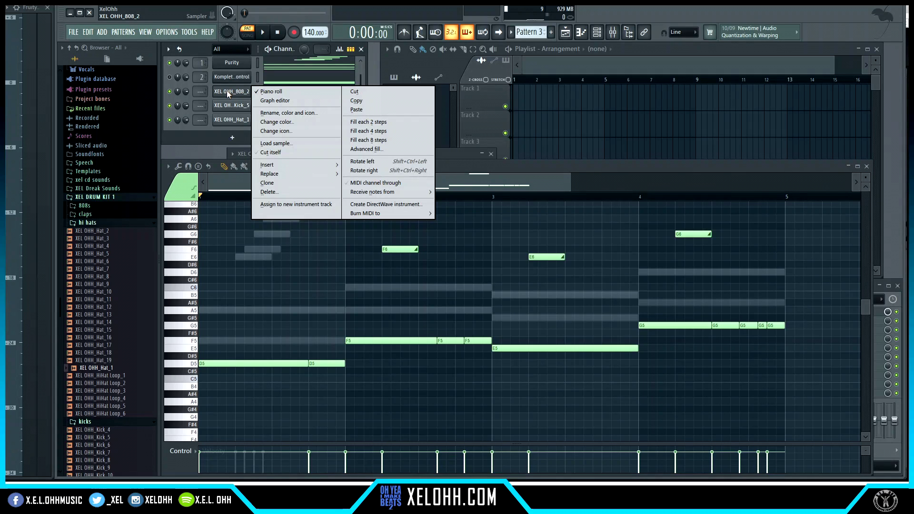
pyautogui.click(378, 102)
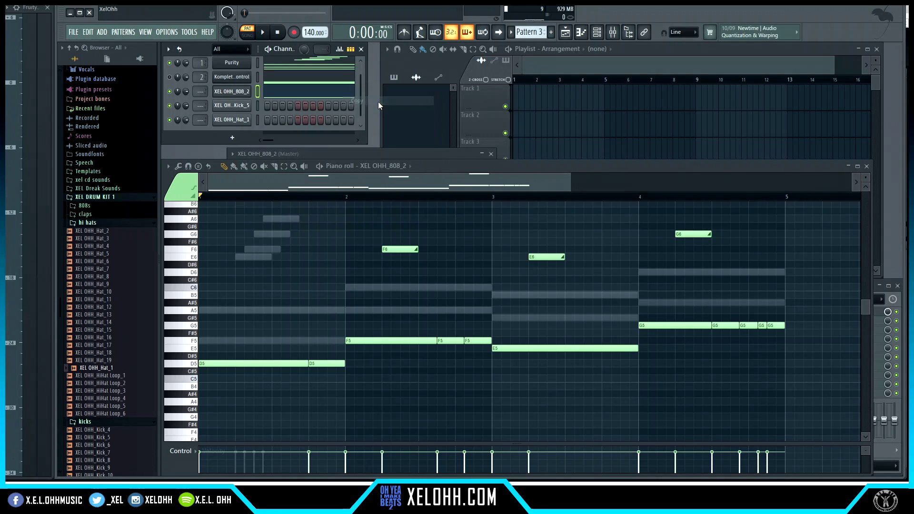
pyautogui.click(243, 107)
pyautogui.rightClick(243, 110)
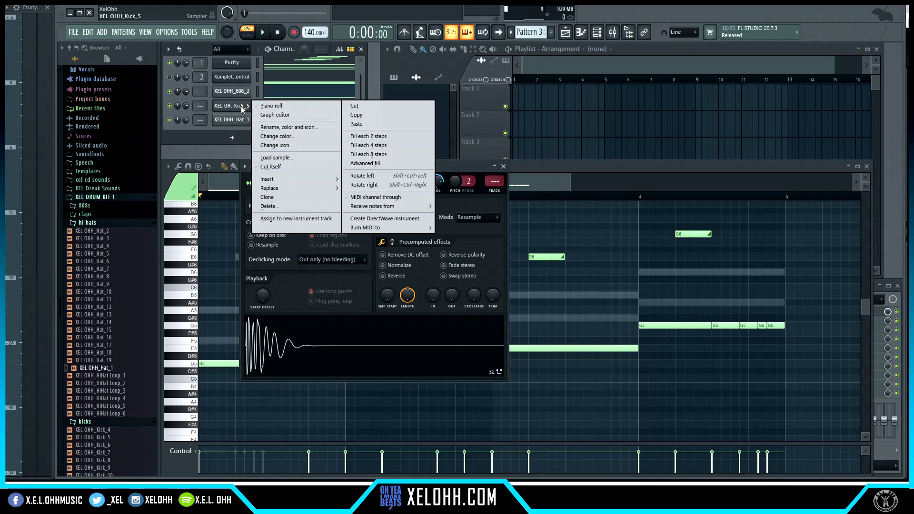
pyautogui.click(374, 125)
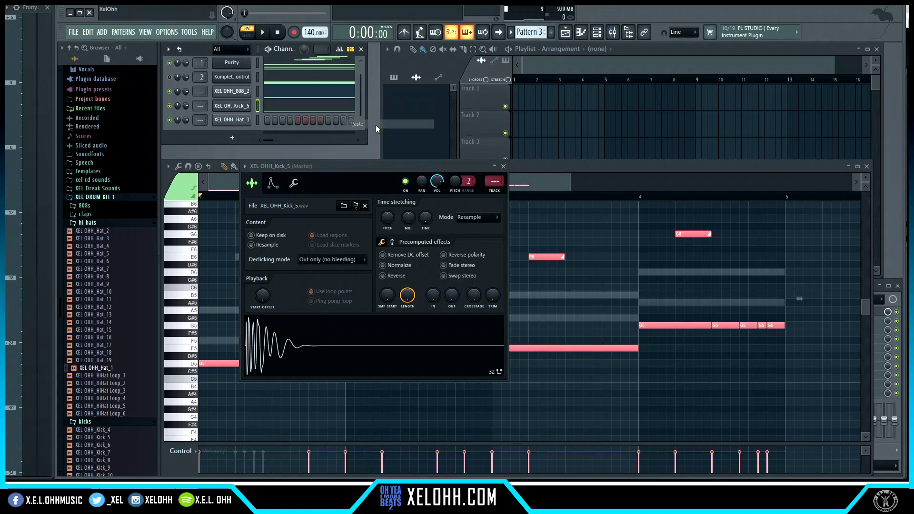
pyautogui.click(504, 167)
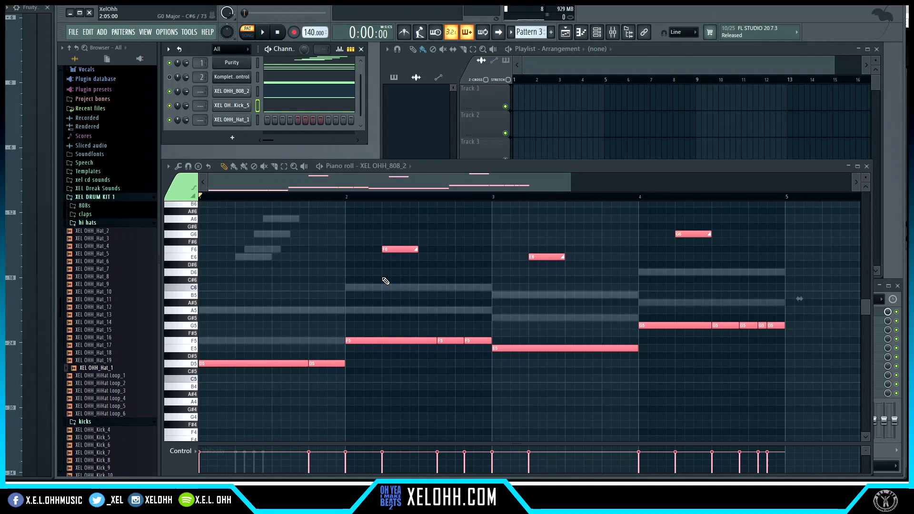
# Deselect the pasted notes and delete the high F6, E6 and G6 slide notes.
pyautogui.hotkey('ctrl', 'd')
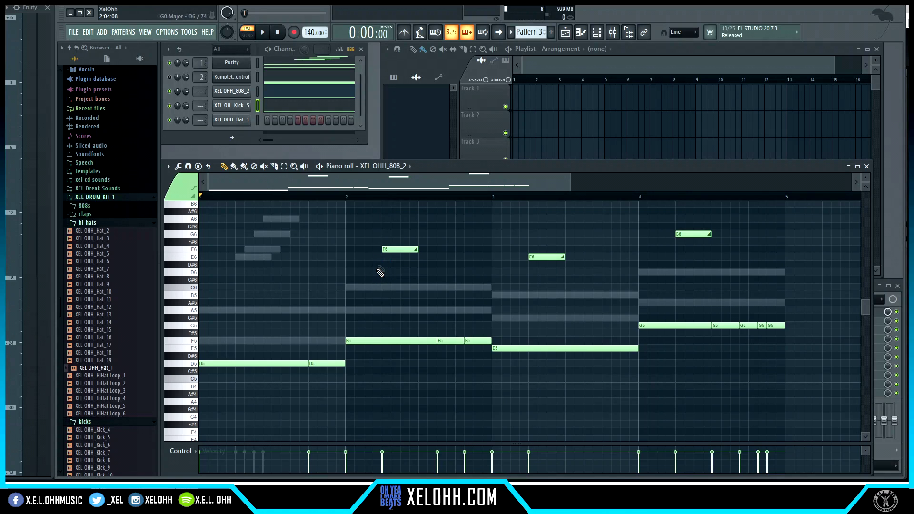
pyautogui.rightClick(388, 249)
pyautogui.rightClick(558, 257)
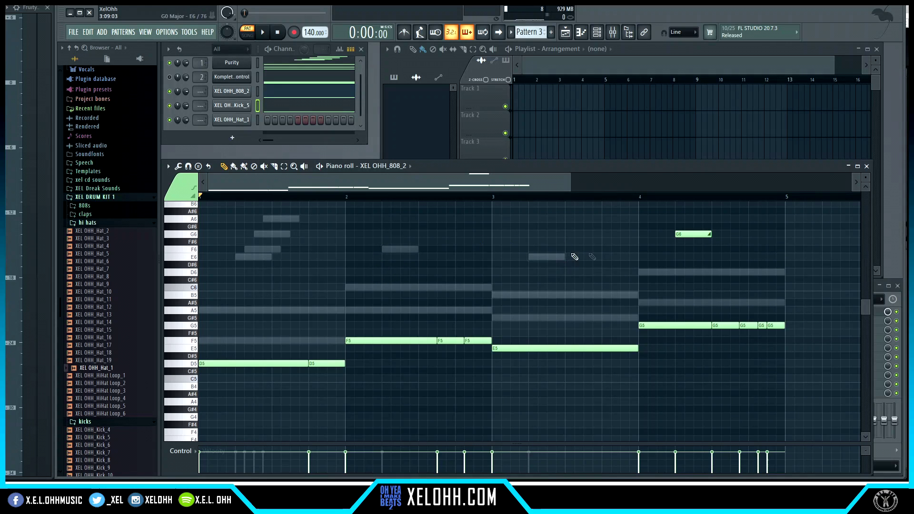
pyautogui.rightClick(695, 234)
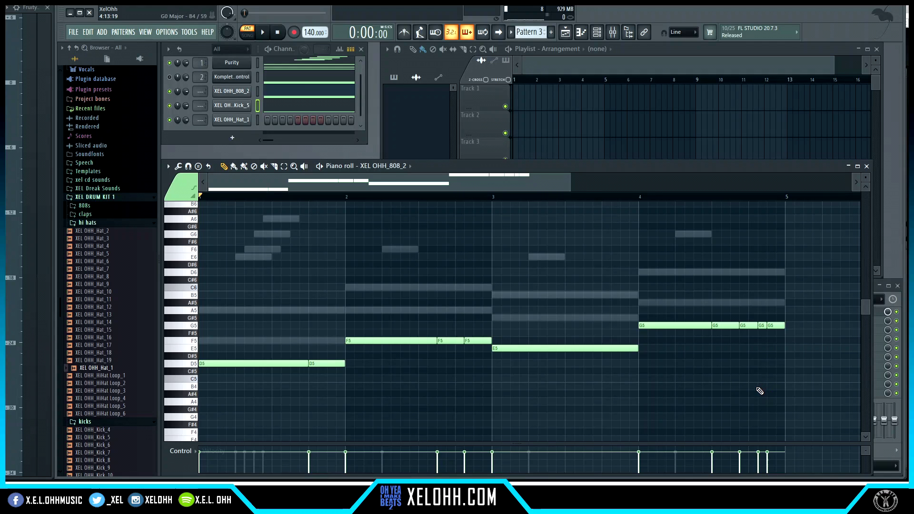
# Select all kick notes and use the limiter / transposer to collapse them onto the C5 line.
pyautogui.hotkey('ctrl', 'a')
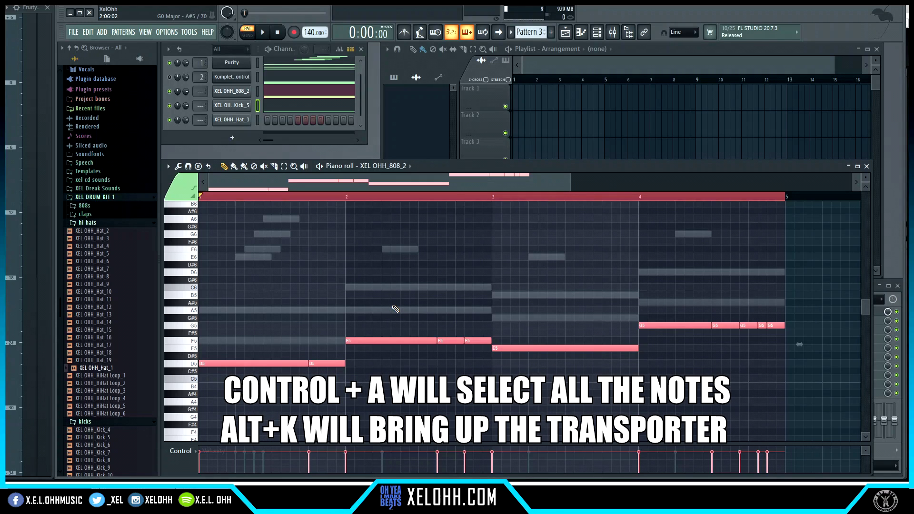
pyautogui.hotkey('alt', 'k')
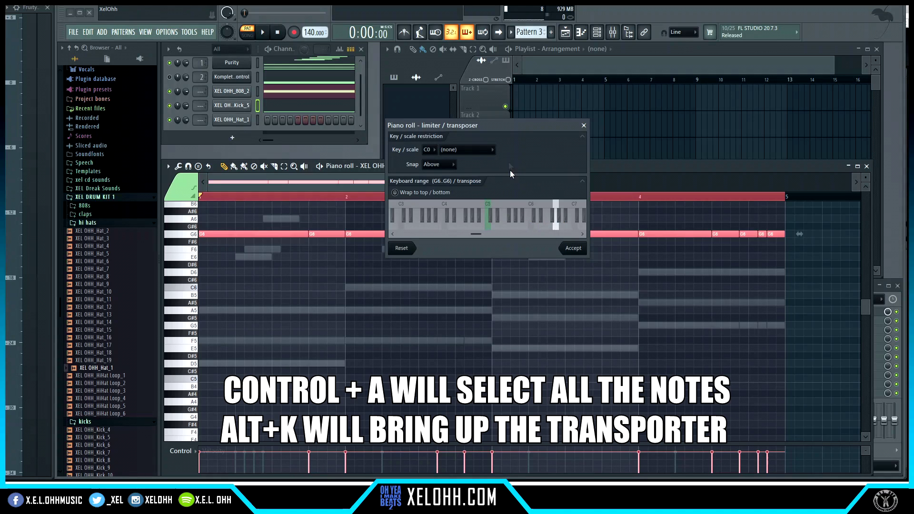
pyautogui.moveTo(524, 125); pyautogui.dragTo(537, 83)
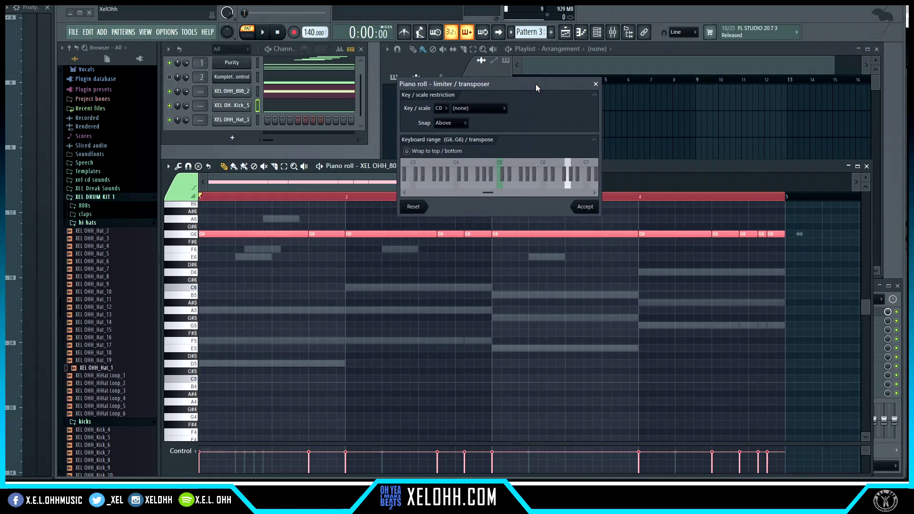
pyautogui.click(567, 184)
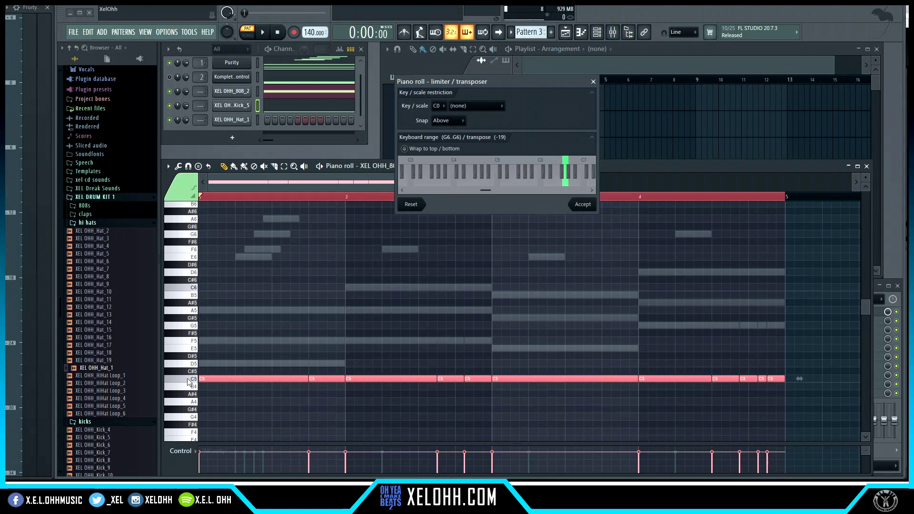
pyautogui.click(586, 206)
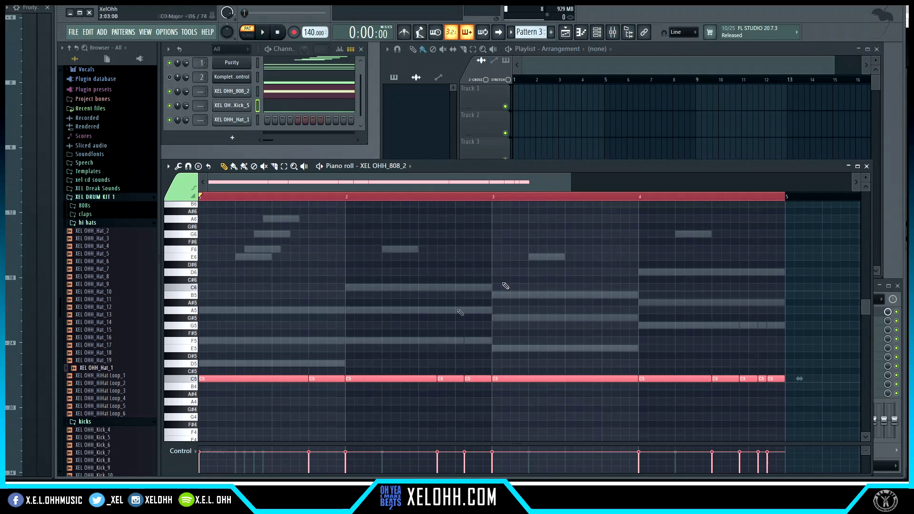
# Play back the pattern with the flattened kick notes and audition the C5, D5 and E5 keys.
pyautogui.click(193, 380)
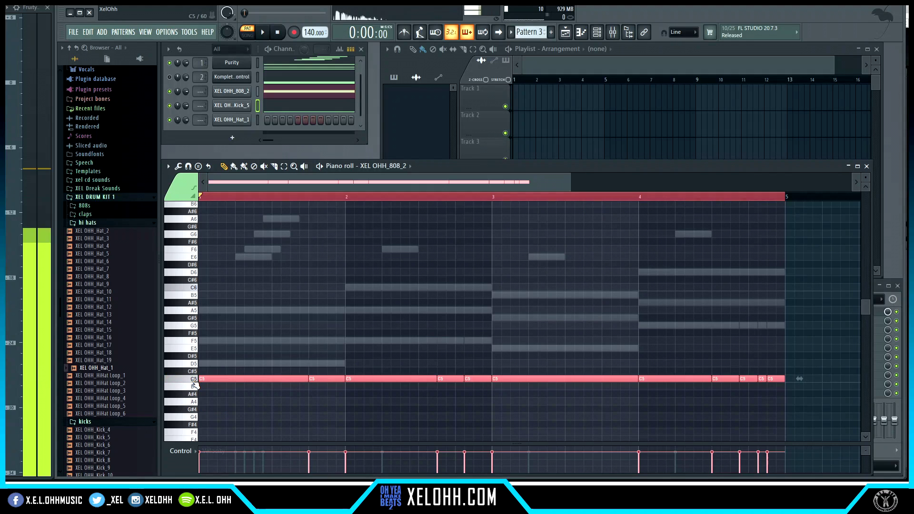
pyautogui.press('space')
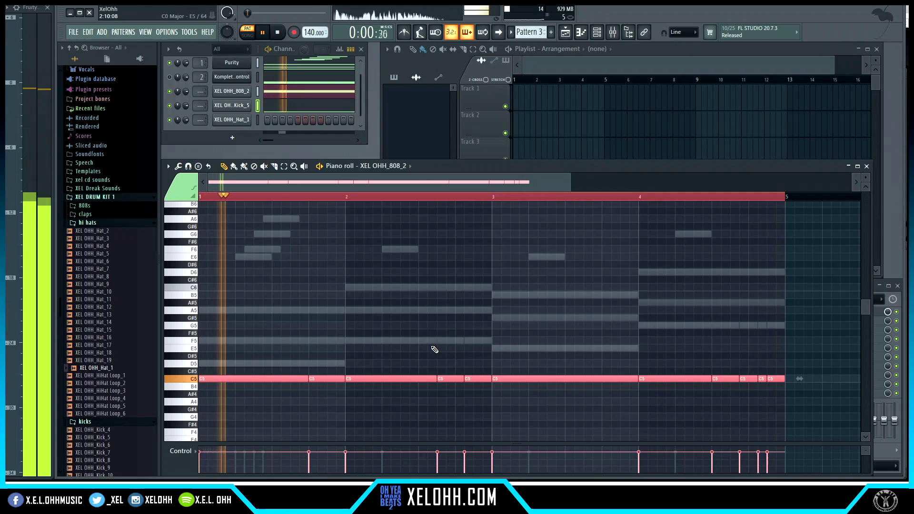
pyautogui.press('space')
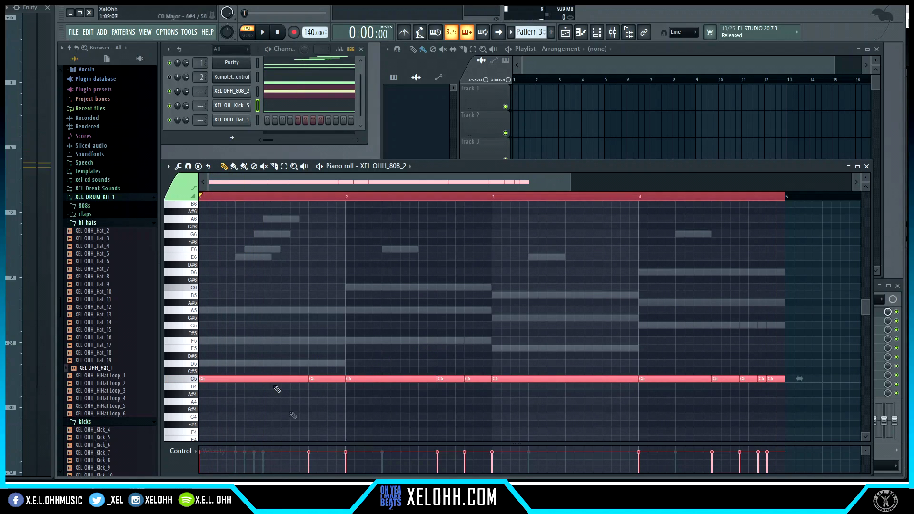
pyautogui.click(193, 380)
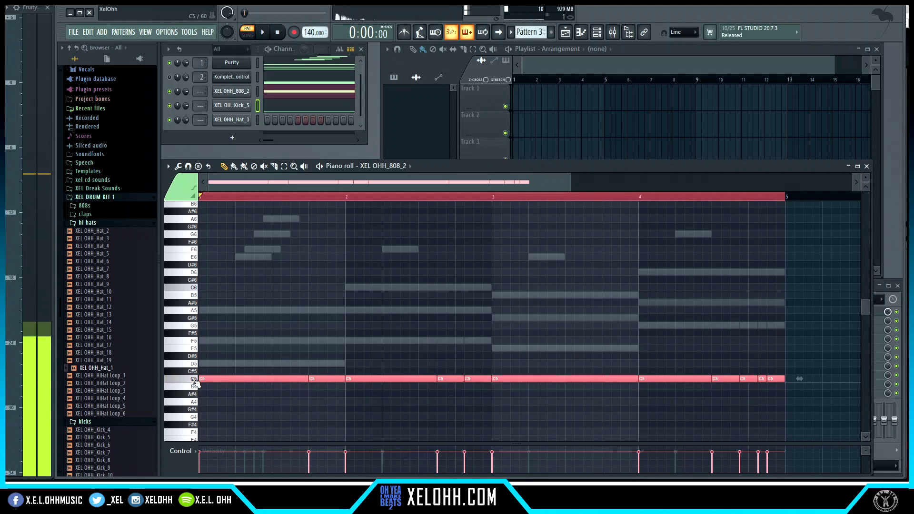
pyautogui.click(193, 364)
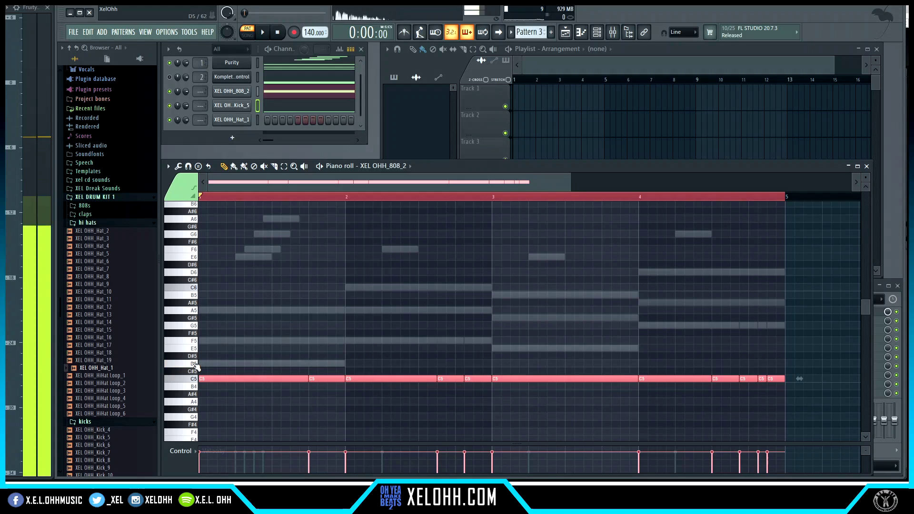
pyautogui.click(194, 350)
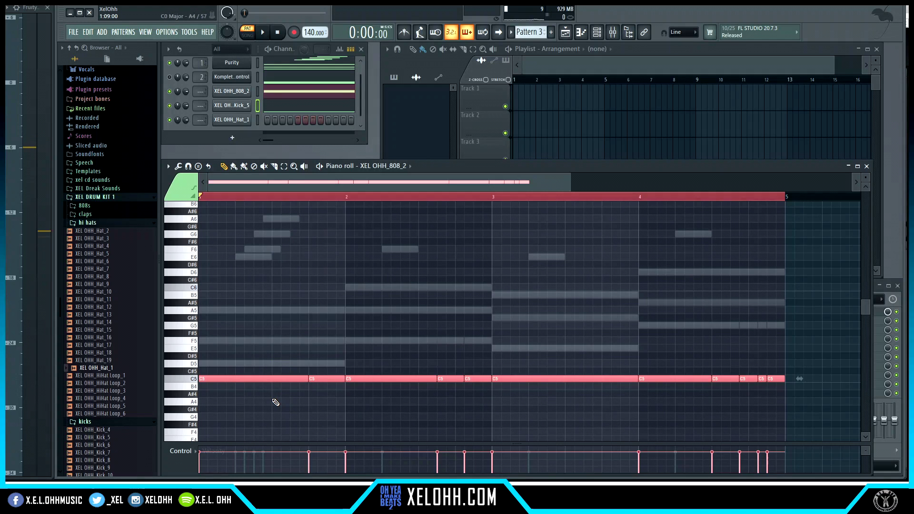
# Shift the selected kick notes up two semitones to D5 and back down to C5.
pyautogui.press('Up')
pyautogui.press('Up')
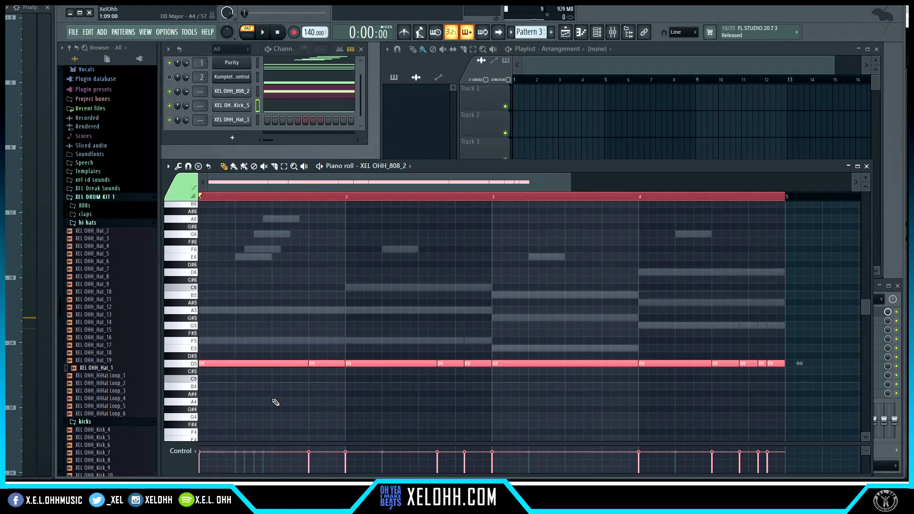
pyautogui.press('Down')
pyautogui.press('Down')
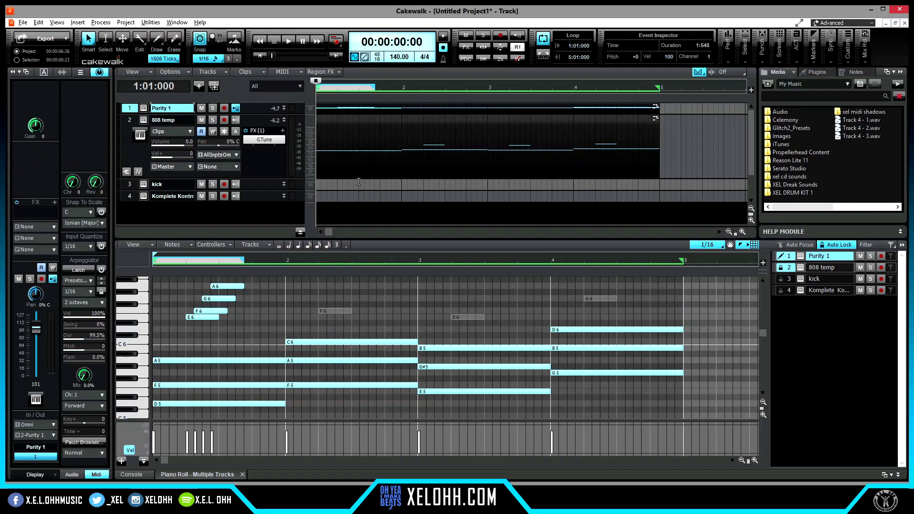
# In Cakewalk, copy the 808 temp clip to the start of the kick track and delete its F6, E6 and G6 notes.
pyautogui.click(380, 124)
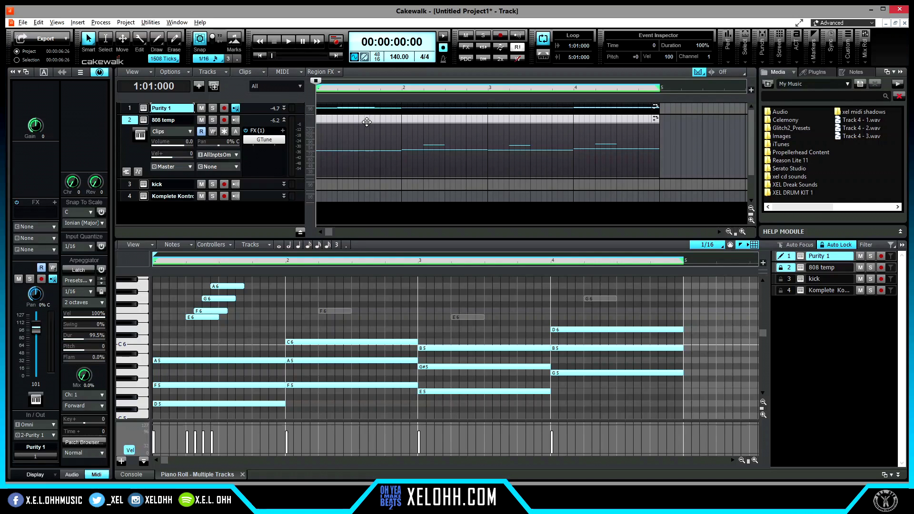
pyautogui.moveTo(367, 122); pyautogui.dragTo(354, 187)
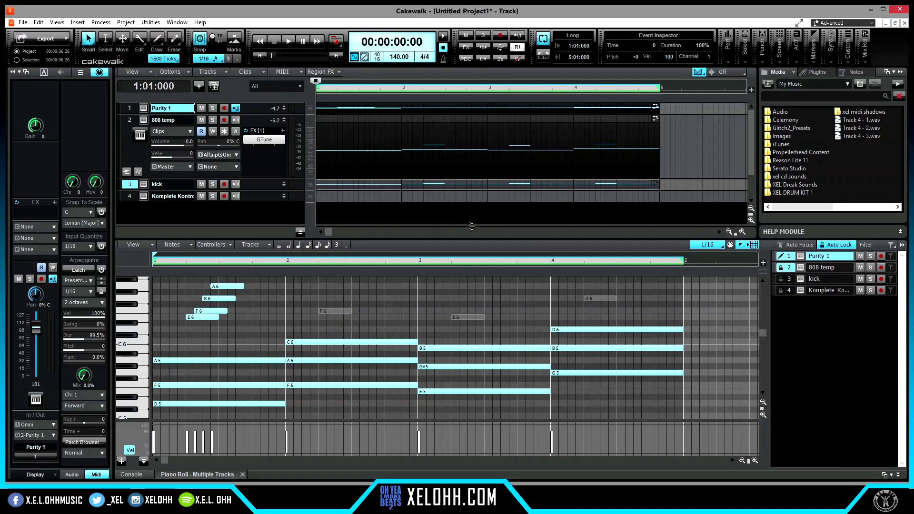
pyautogui.click(344, 184)
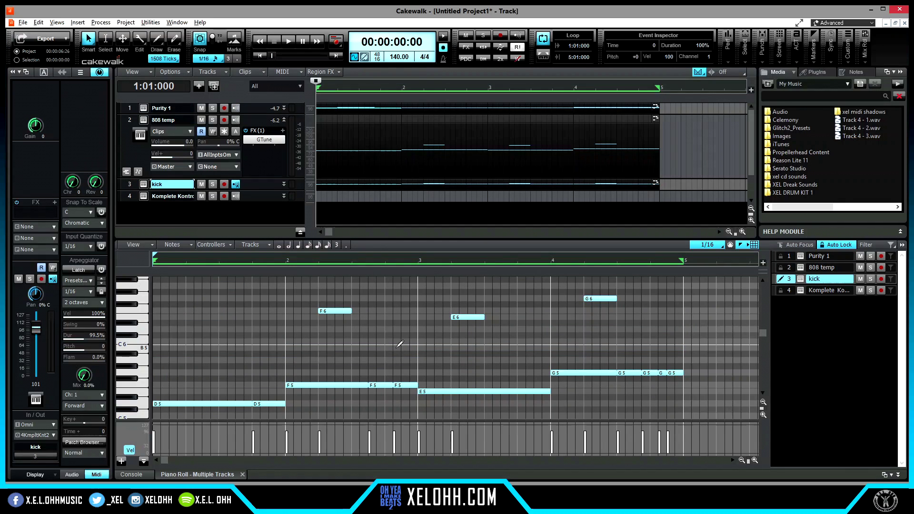
pyautogui.moveTo(311, 297); pyautogui.dragTo(653, 328)
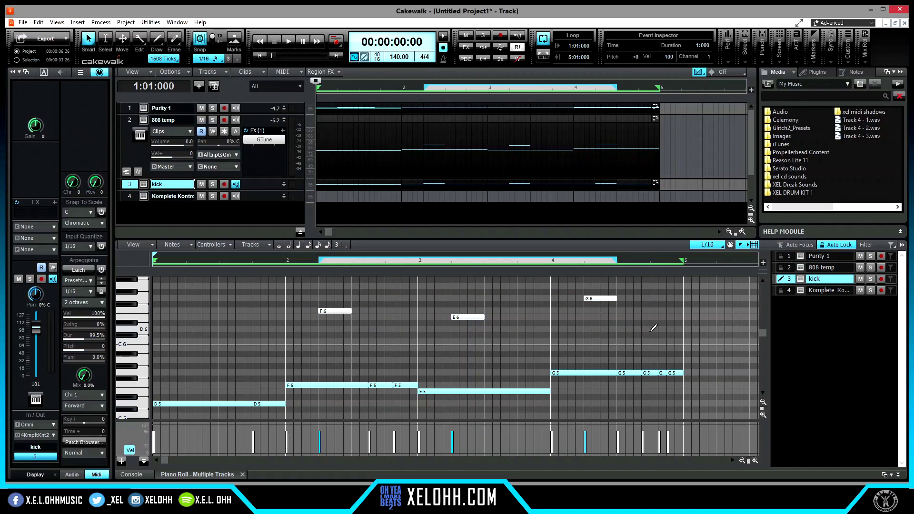
pyautogui.press('Delete')
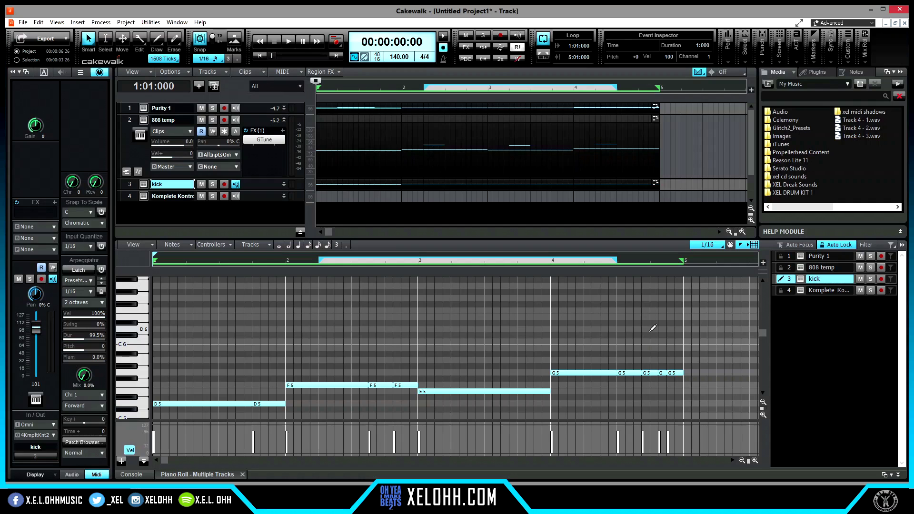
# Select all notes on the kick track and set their pitch to C5 in the Event Inspector.
pyautogui.moveTo(763, 332); pyautogui.dragTo(763, 339)
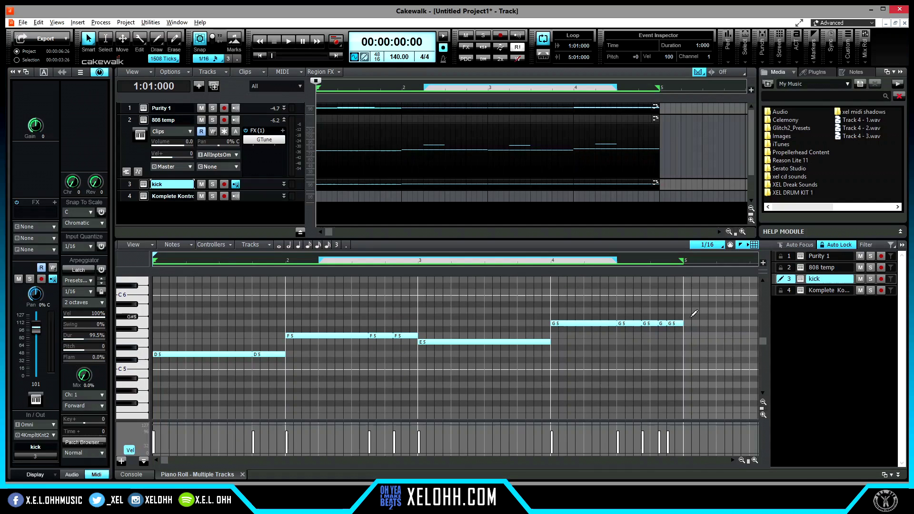
pyautogui.hotkey('ctrl', 'a')
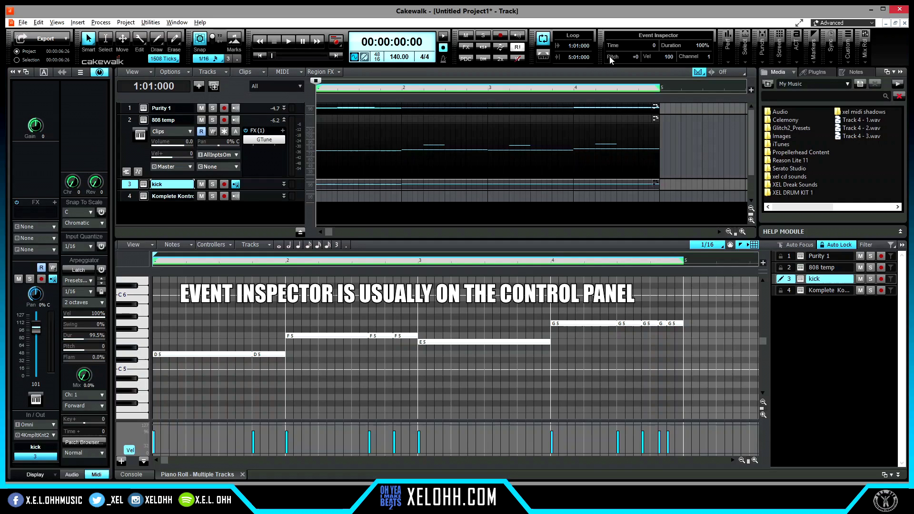
pyautogui.click(632, 56)
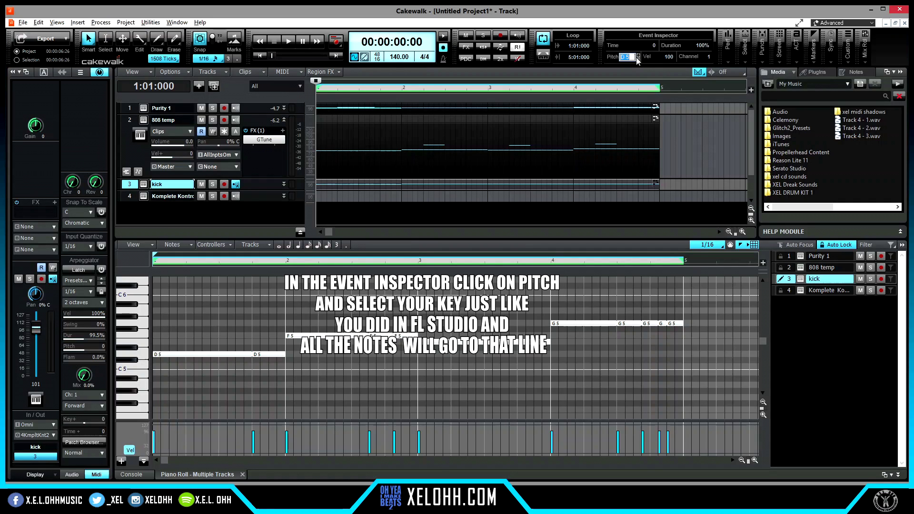
pyautogui.press('Down')
pyautogui.press('Down')
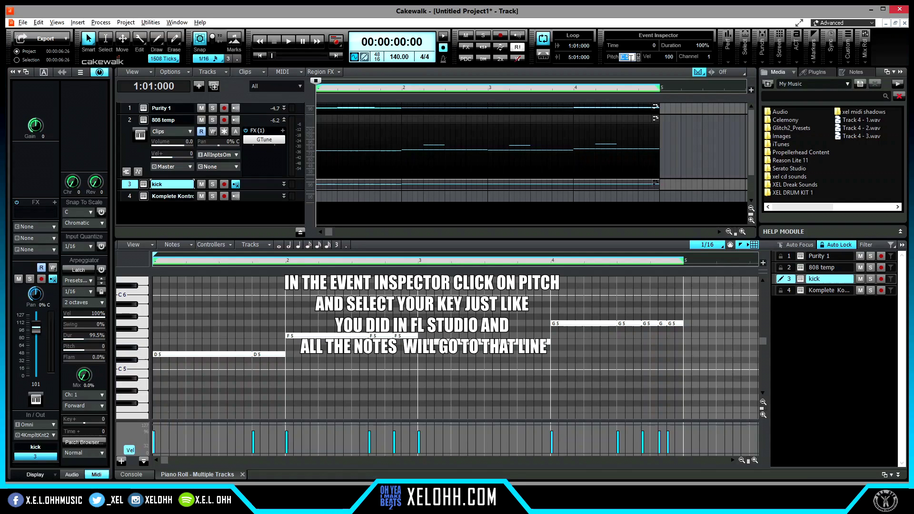
pyautogui.press('Return')
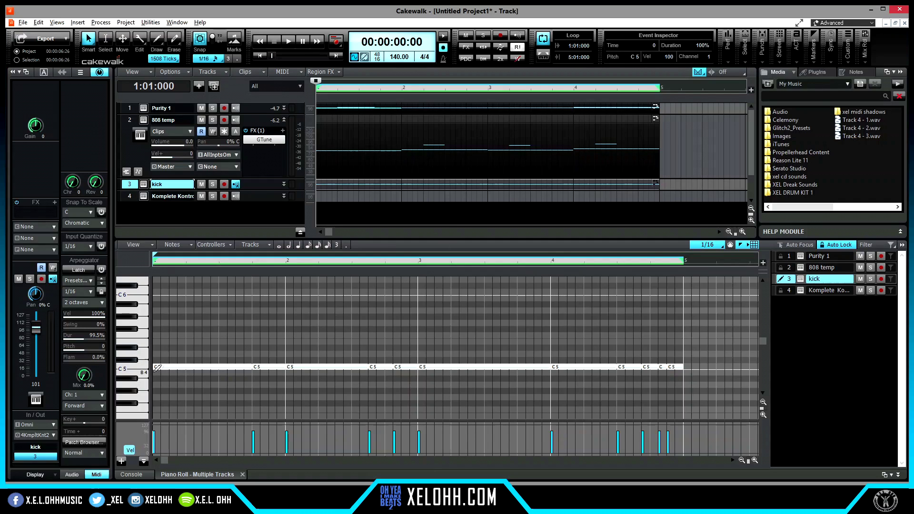
# Audition the C5 key, then play the Cakewalk project with the flattened kick notes and stop playback.
pyautogui.click(140, 372)
pyautogui.press('space')
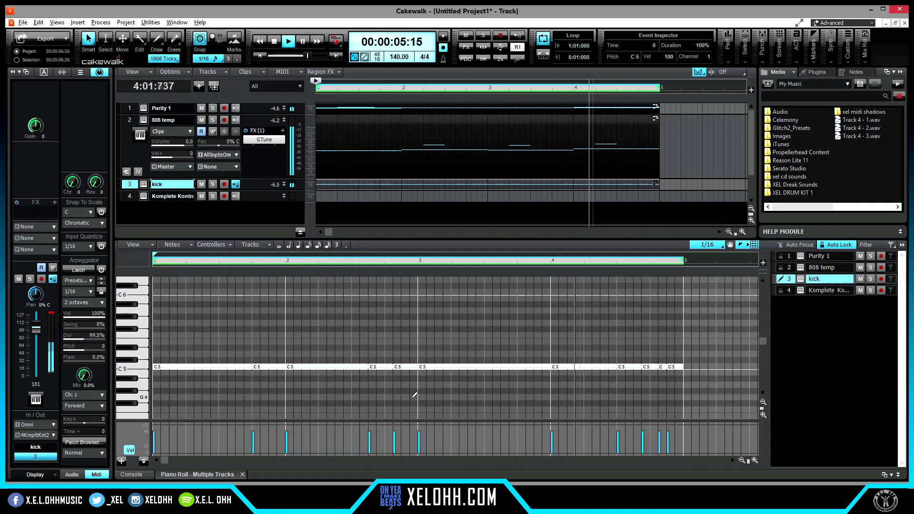
pyautogui.press('space')
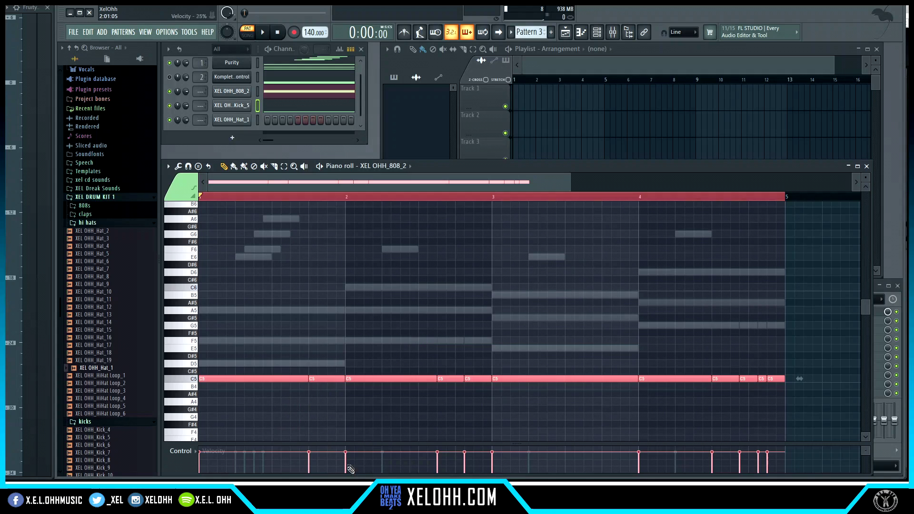
# Switch to Cakewalk and examine the FL Studio VSTi options under Tools for a new instrument track, without creating the track.
pyautogui.moveTo(304, 504)
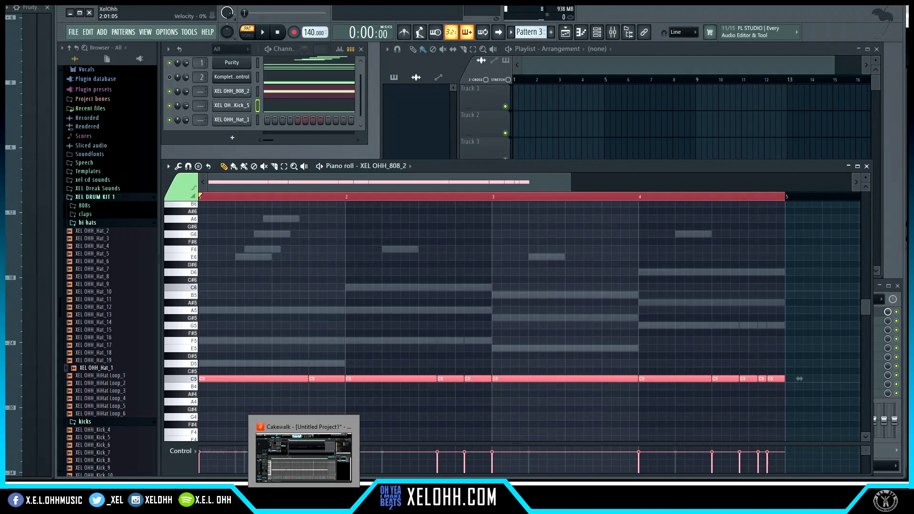
pyautogui.click(303, 457)
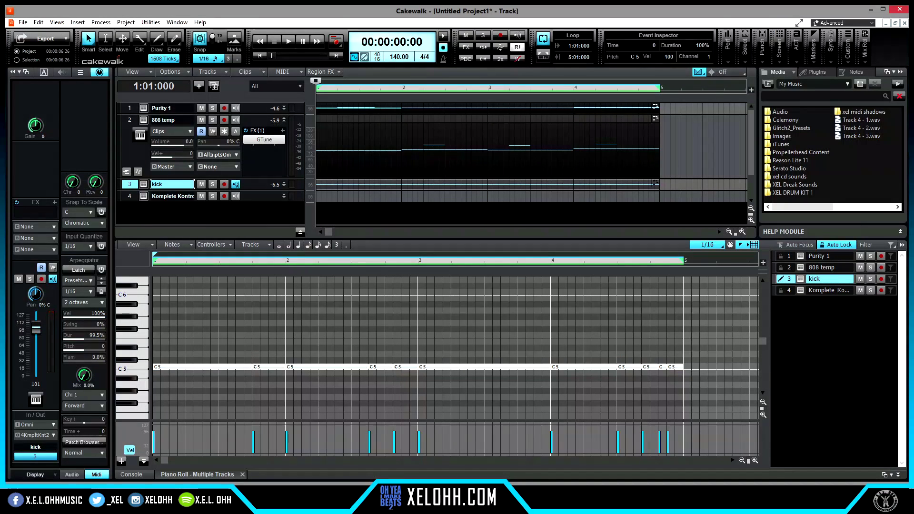
pyautogui.rightClick(186, 210)
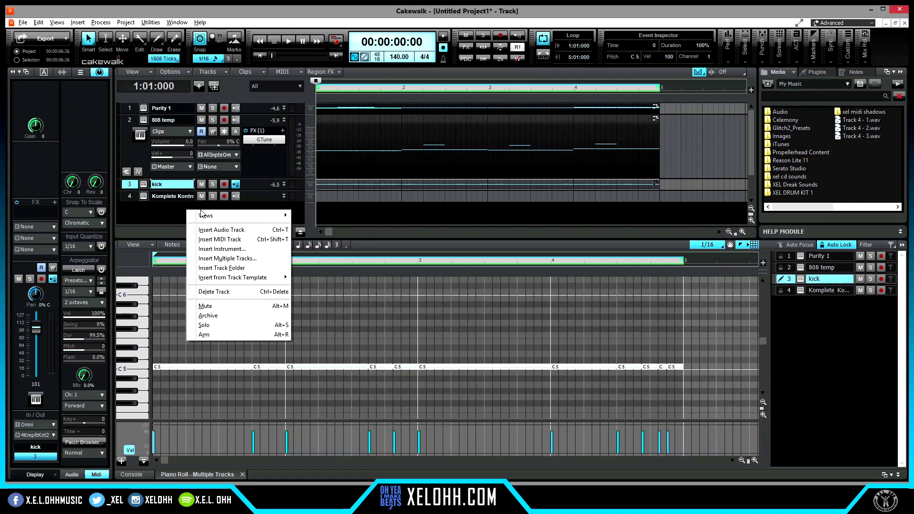
pyautogui.click(209, 249)
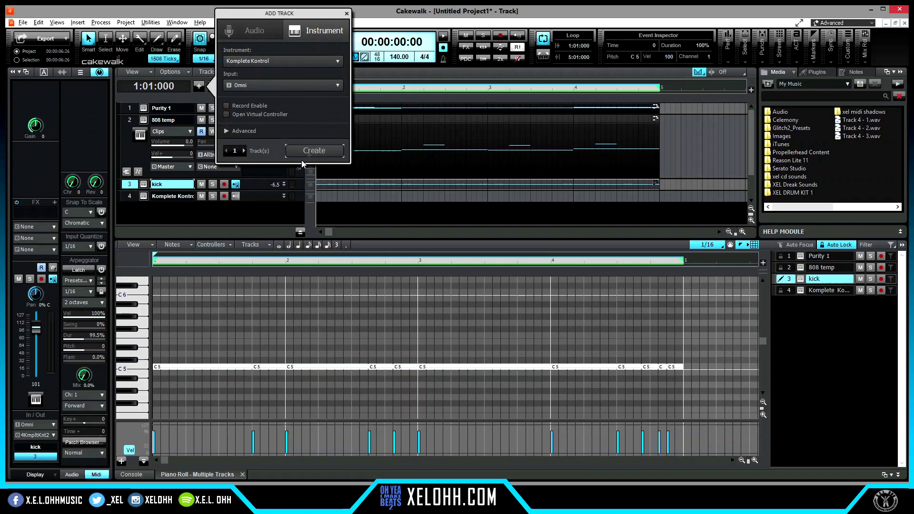
pyautogui.click(338, 63)
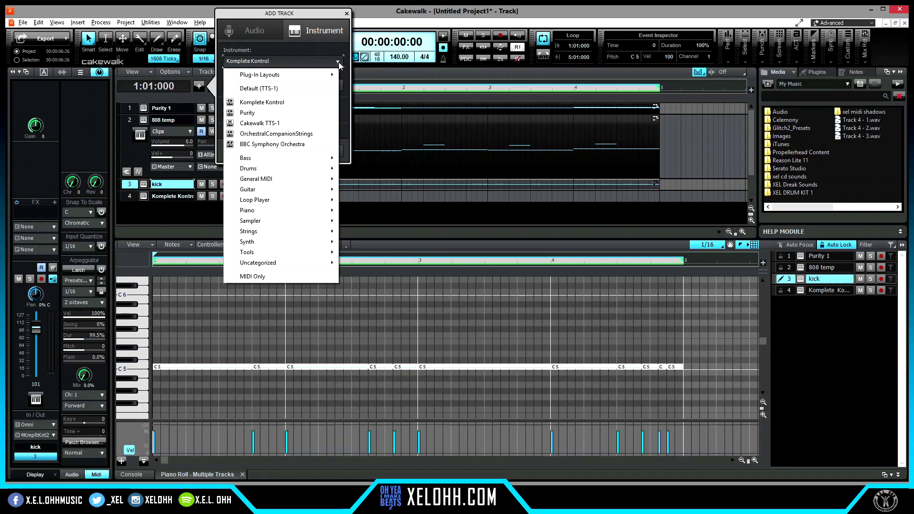
pyautogui.moveTo(244, 254)
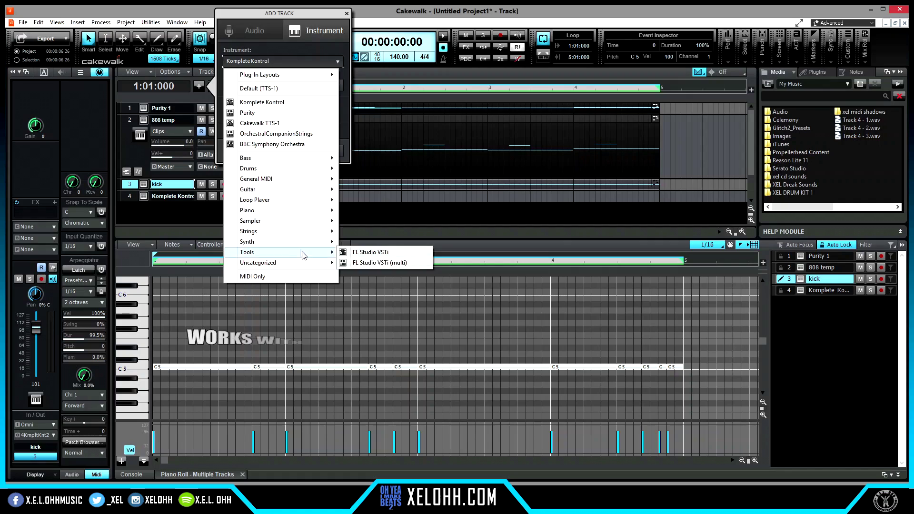
pyautogui.click(304, 14)
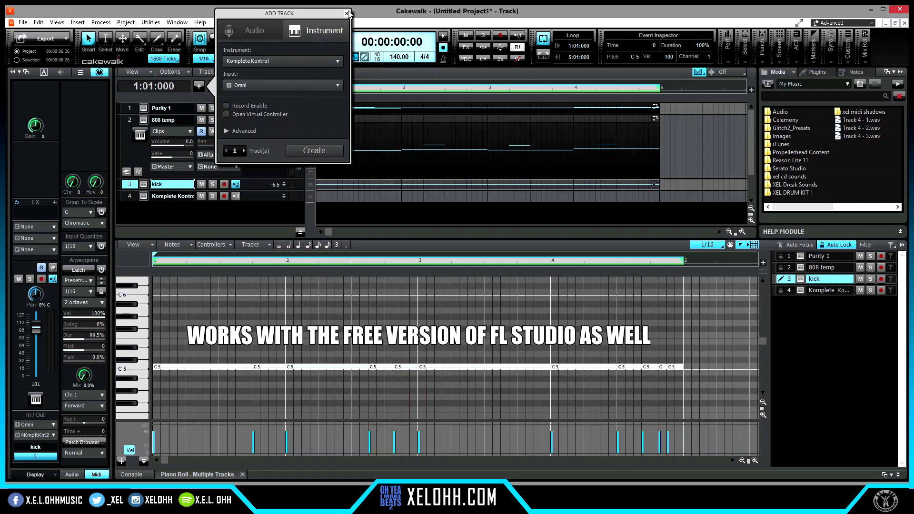
pyautogui.click(346, 14)
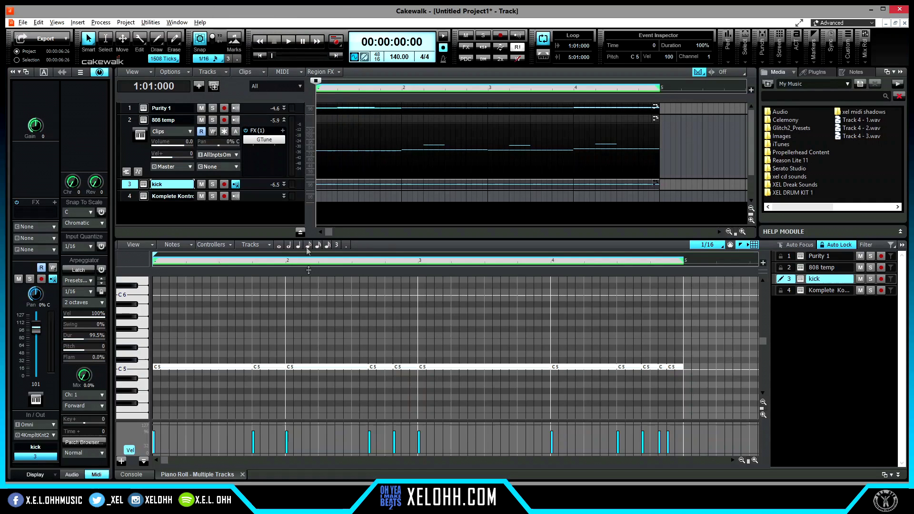